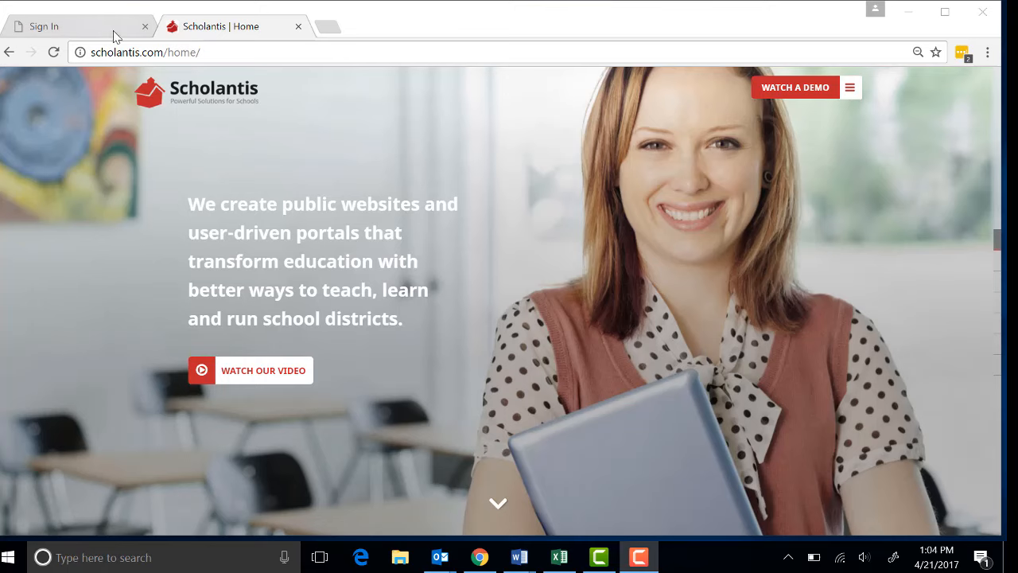
Sign in to the Scholantis School District portal with the account credentials already filled in
left_click(108, 28)
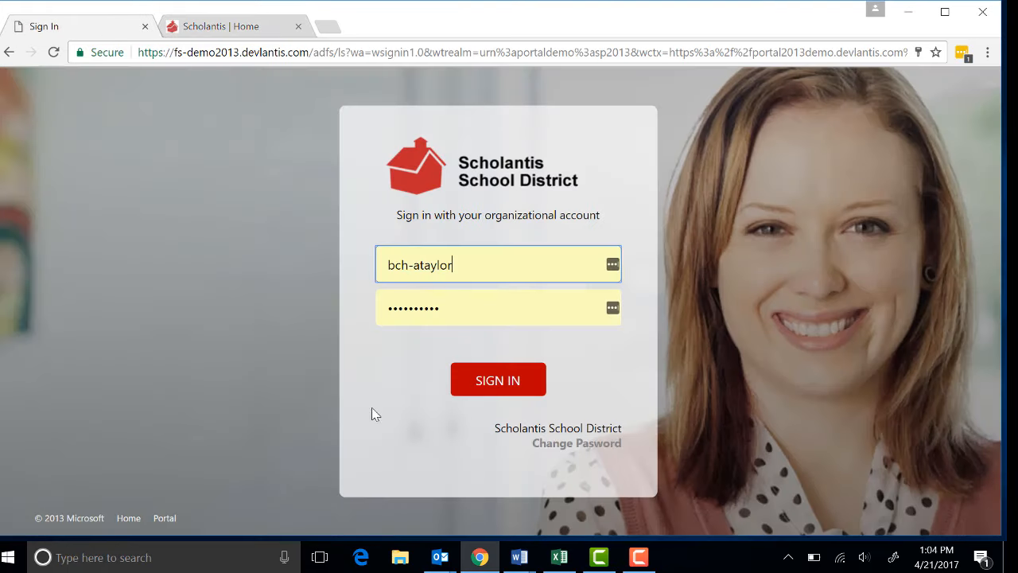
left_click(509, 382)
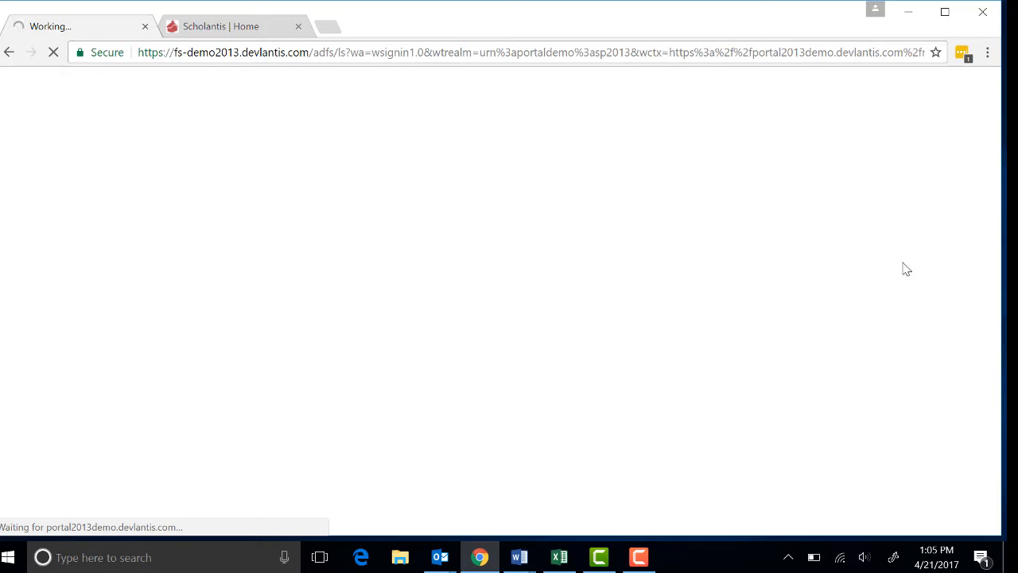
Look over the classes and announcements on My Site, and check the class search options before returning to the class list
scroll(906, 269, "down", 2)
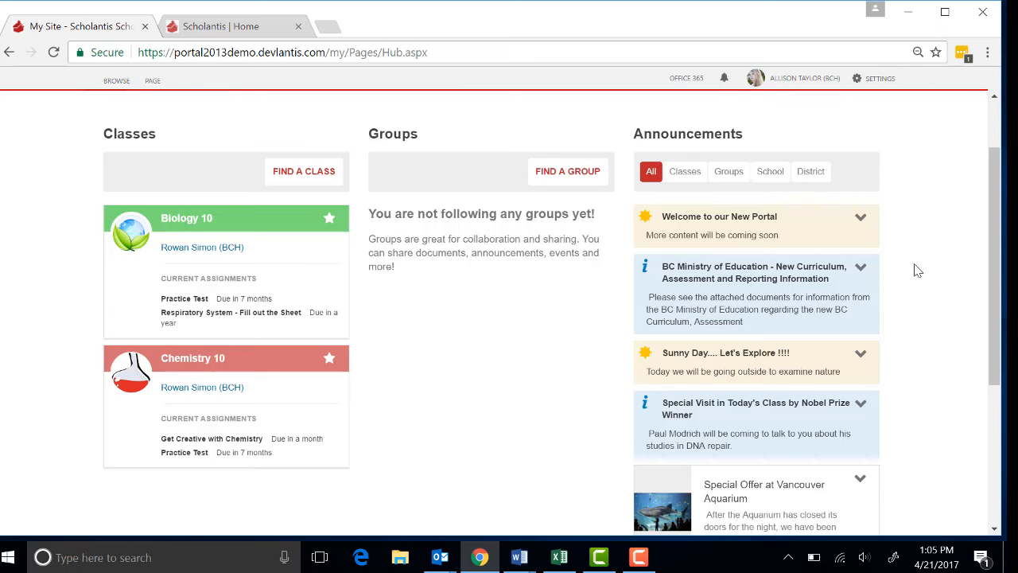
scroll(932, 282, "up", 2)
scroll(937, 284, "down", 1)
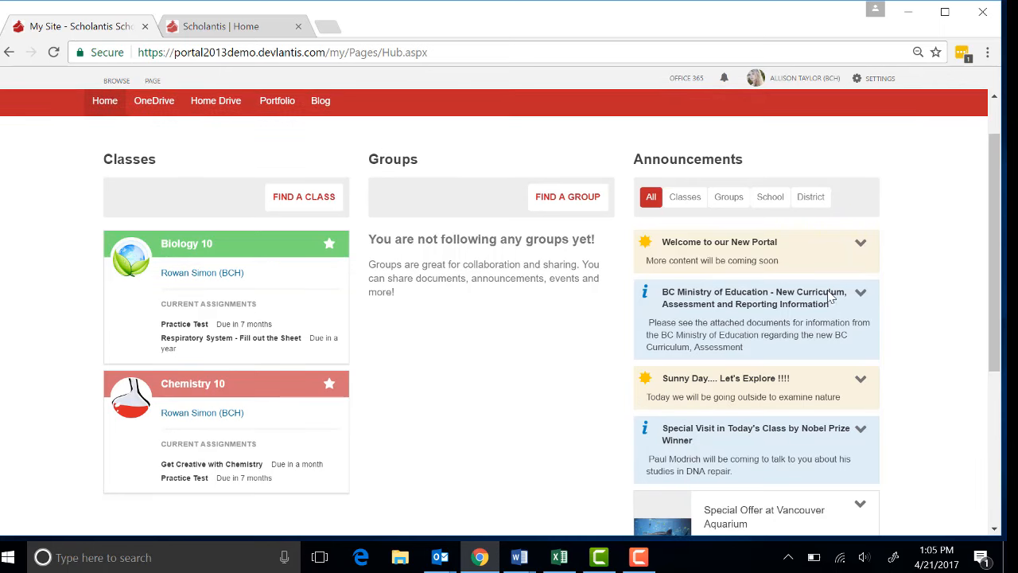
left_click(312, 200)
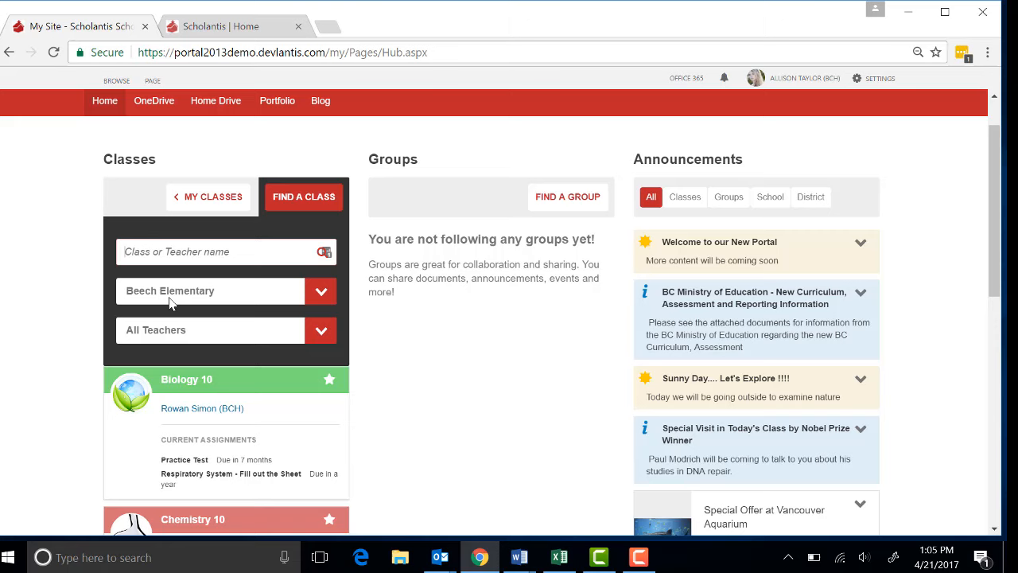
left_click(202, 204)
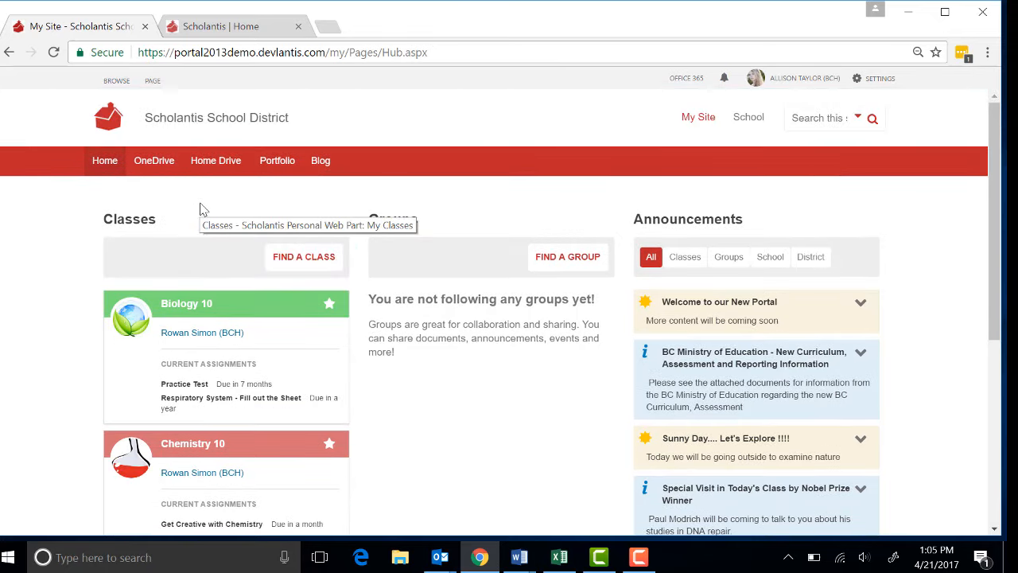
Open the personal blog from My Site and look over its post, profile box, settings and categories
left_click(322, 161)
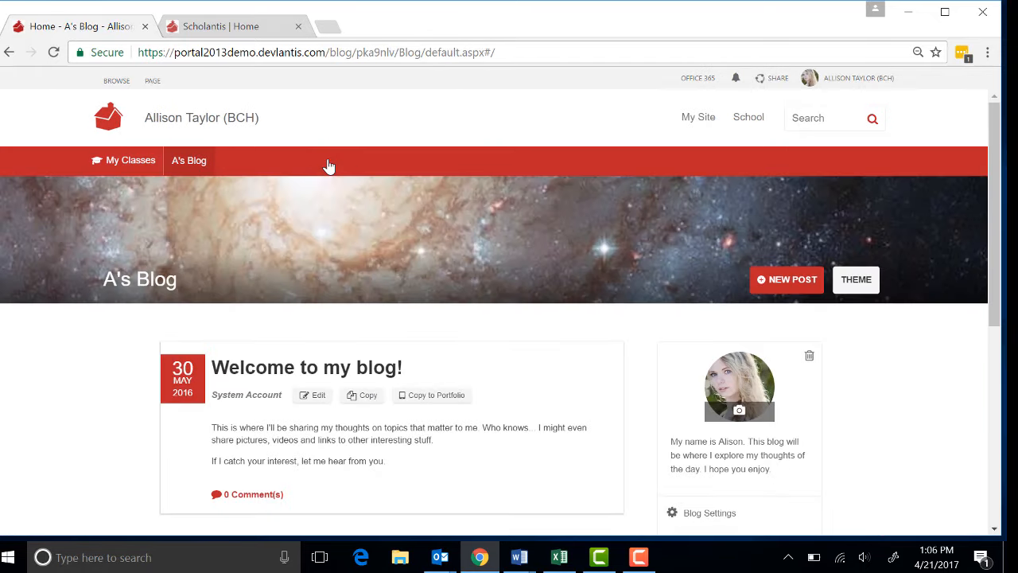
left_click_drag(1000, 237, 1001, 240)
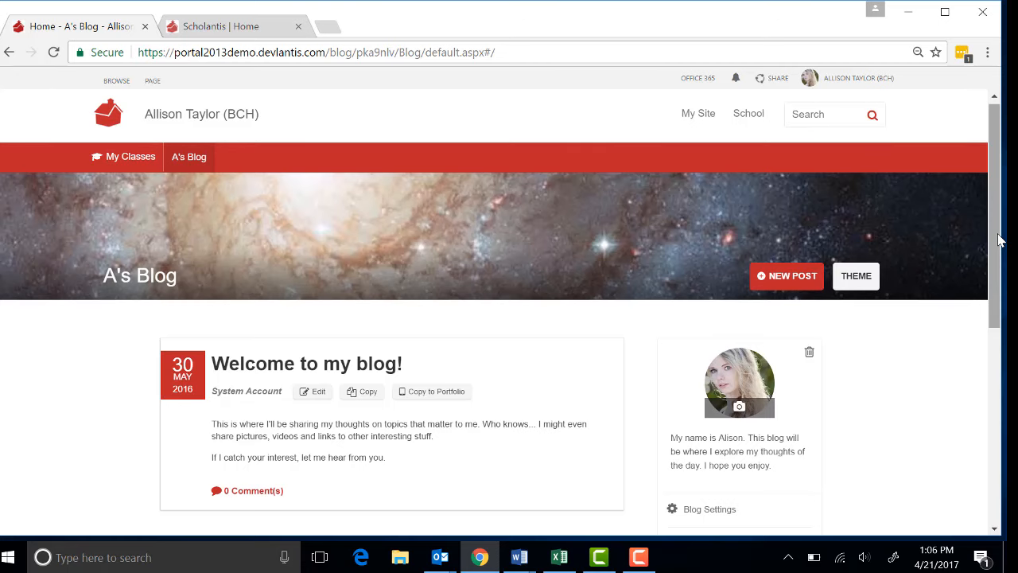
left_click_drag(1000, 240, 1001, 230)
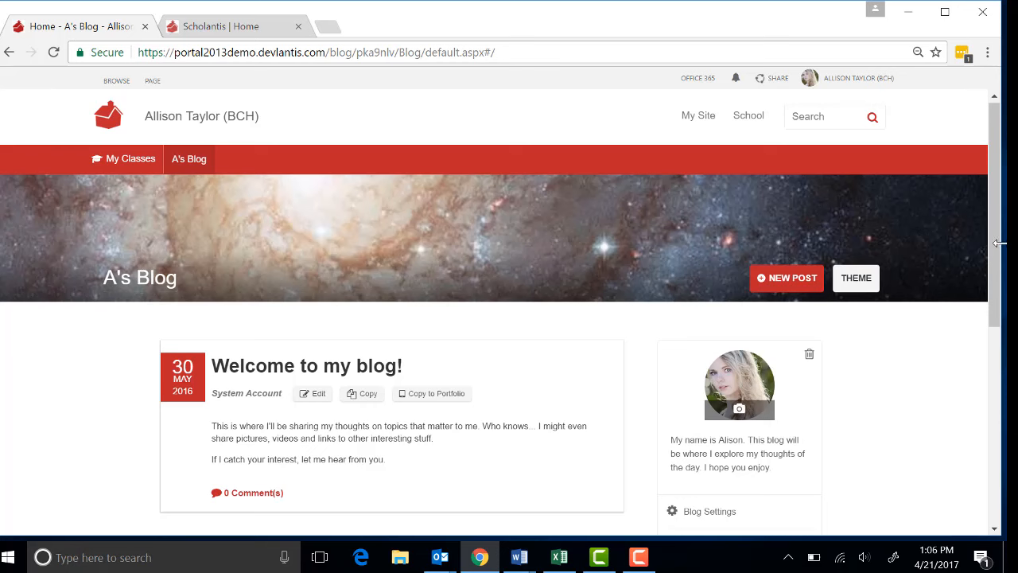
left_click_drag(1000, 242, 1002, 304)
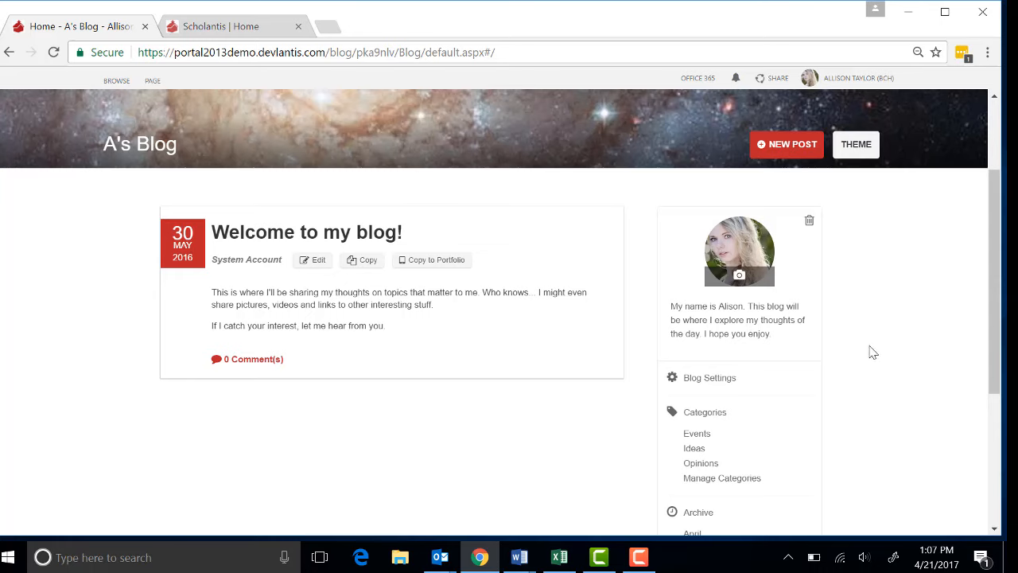
left_click_drag(999, 302, 1003, 230)
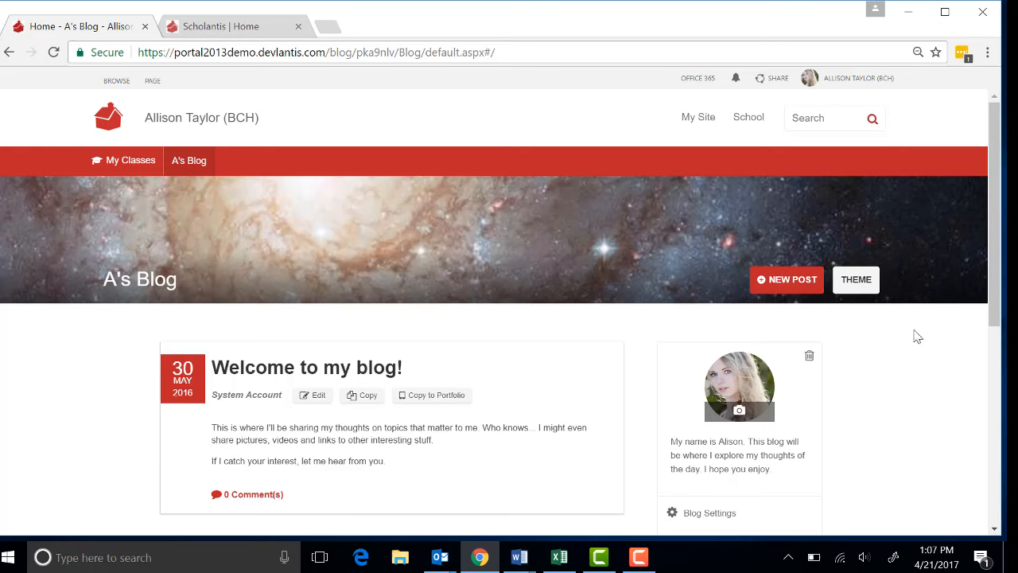
Open the blog's theme options and apply the blue and red nebula picture as the banner
left_click(858, 288)
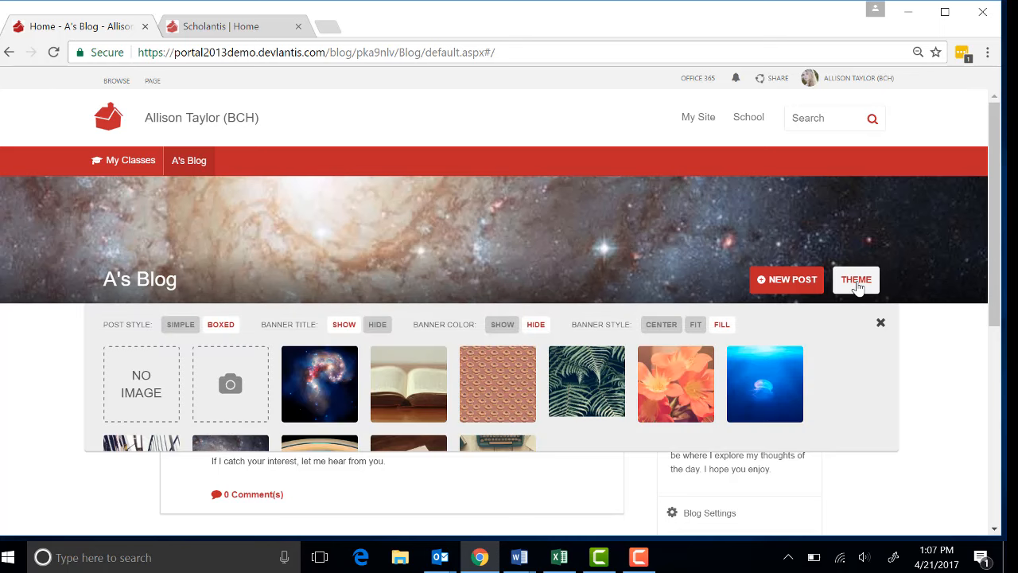
left_click_drag(992, 256, 992, 270)
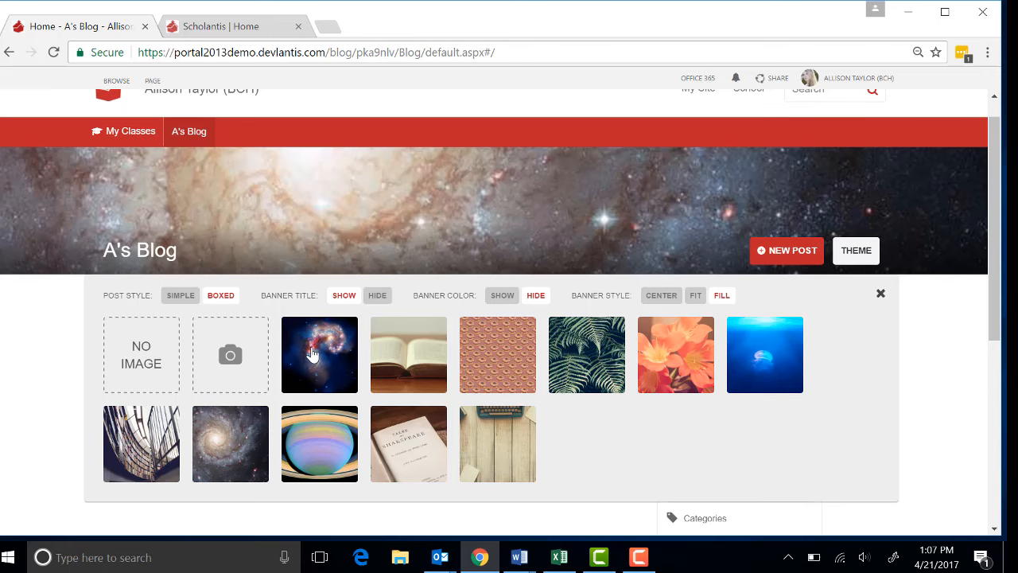
left_click(312, 354)
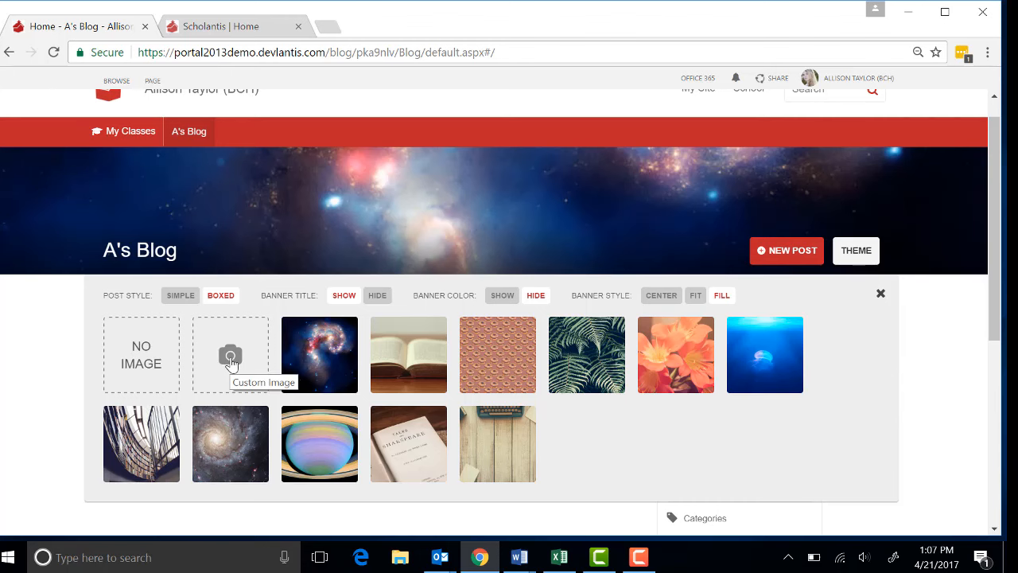
Browse for a custom banner image, cancel the selection, and apply the open book picture instead
left_click(231, 358)
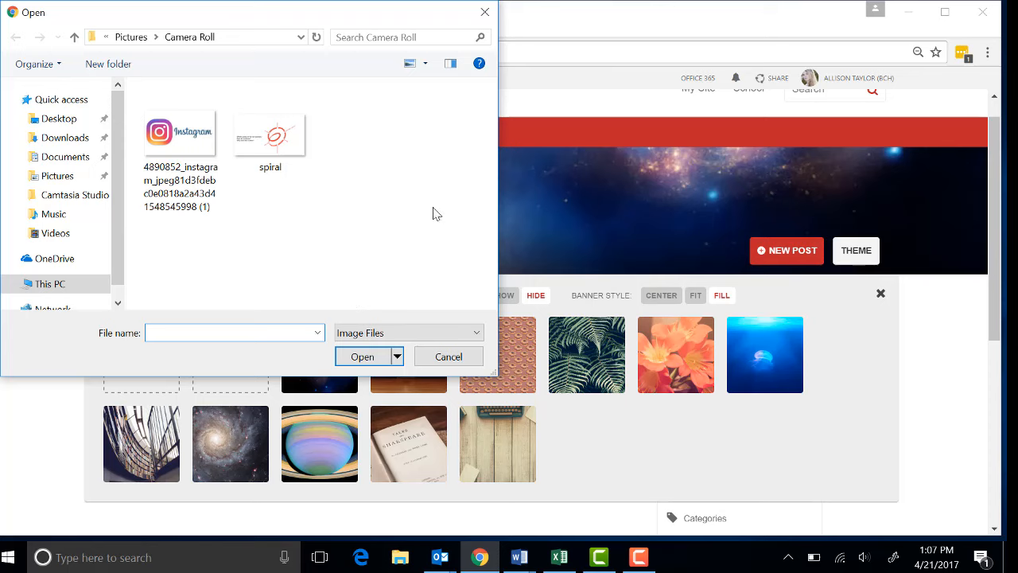
left_click(442, 359)
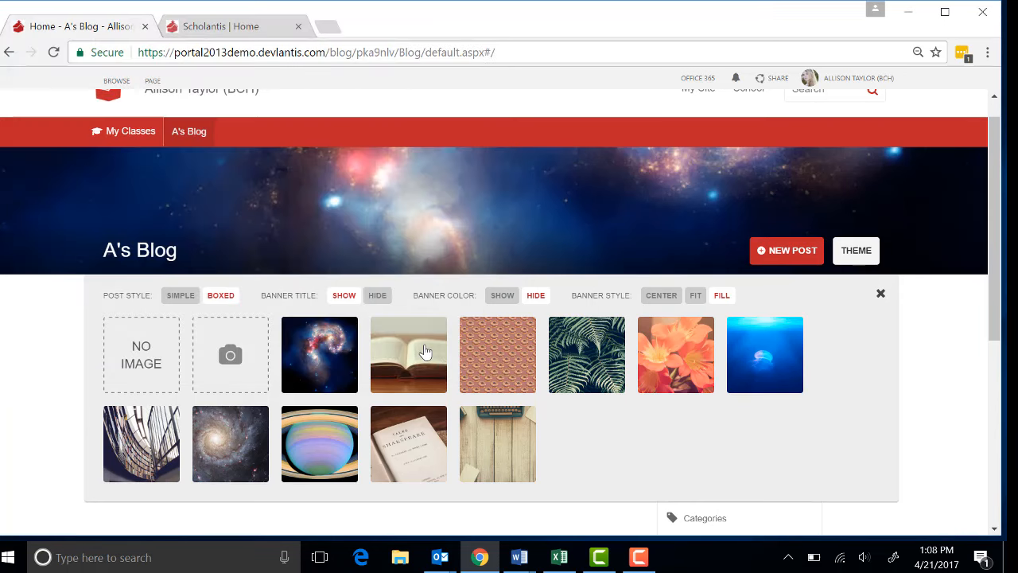
left_click(426, 351)
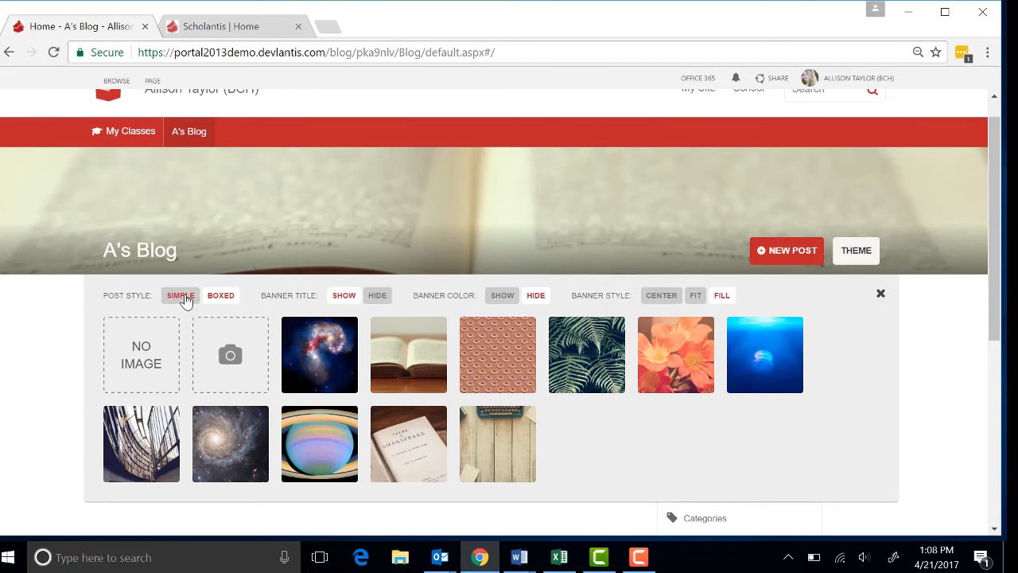
Try the Simple post style, view the blog post with it, and switch the post style back to Boxed
left_click(182, 296)
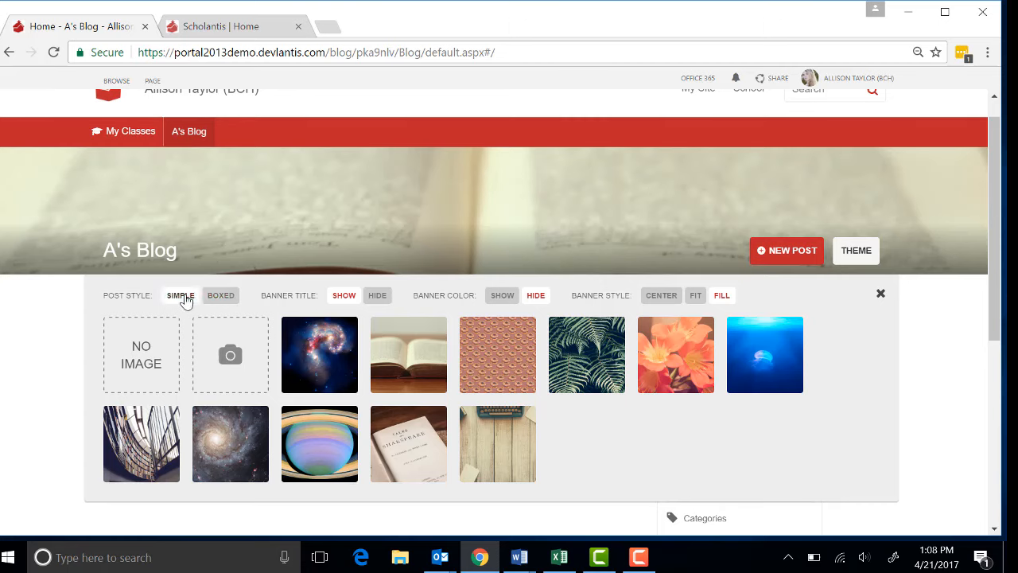
left_click(880, 297)
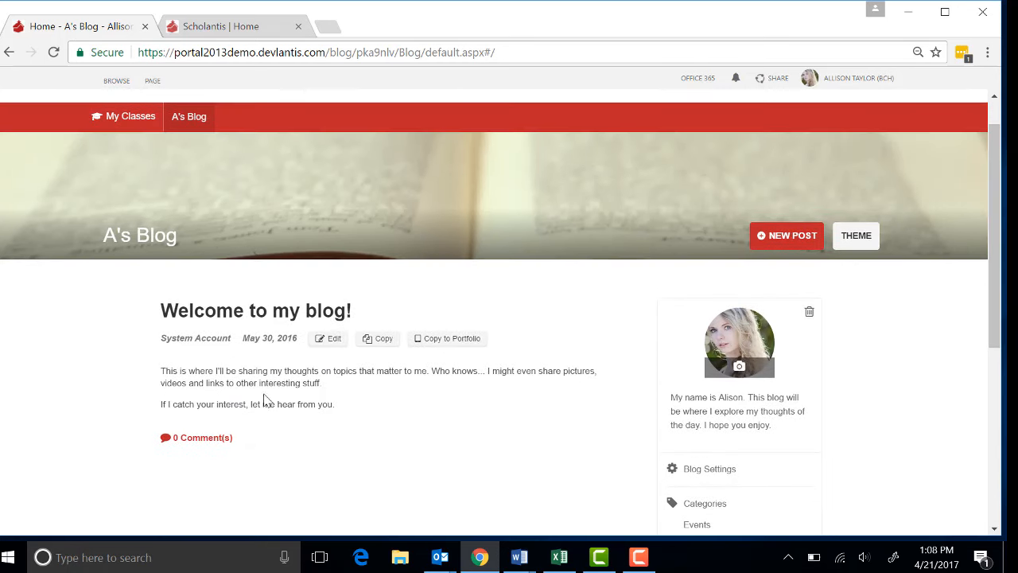
left_click(868, 241)
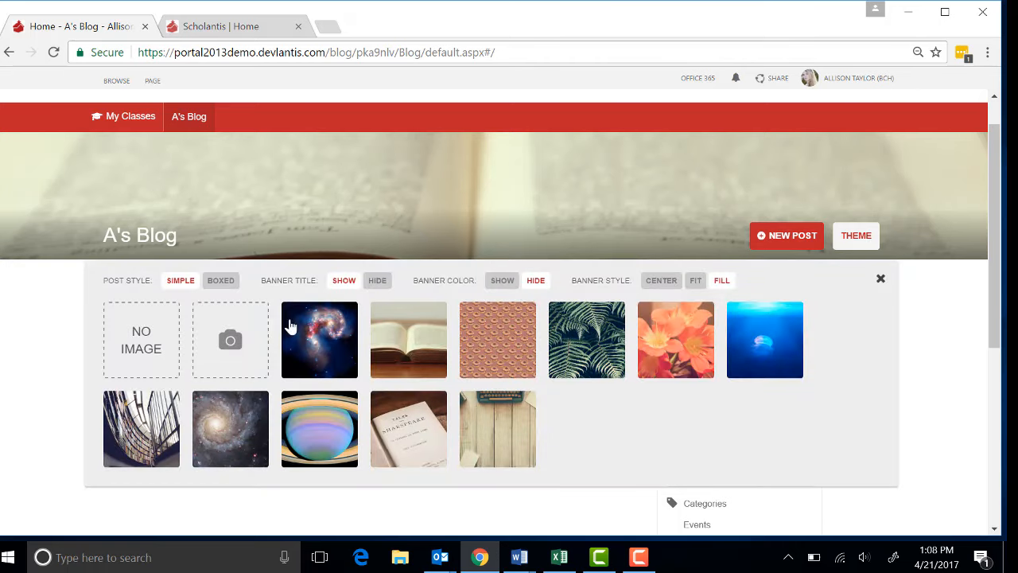
left_click(222, 282)
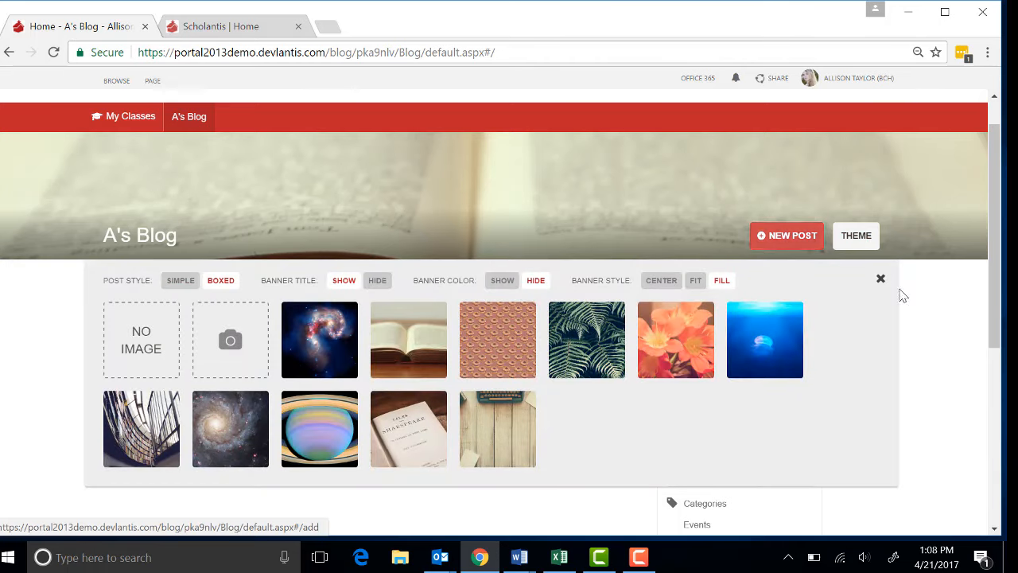
left_click(879, 280)
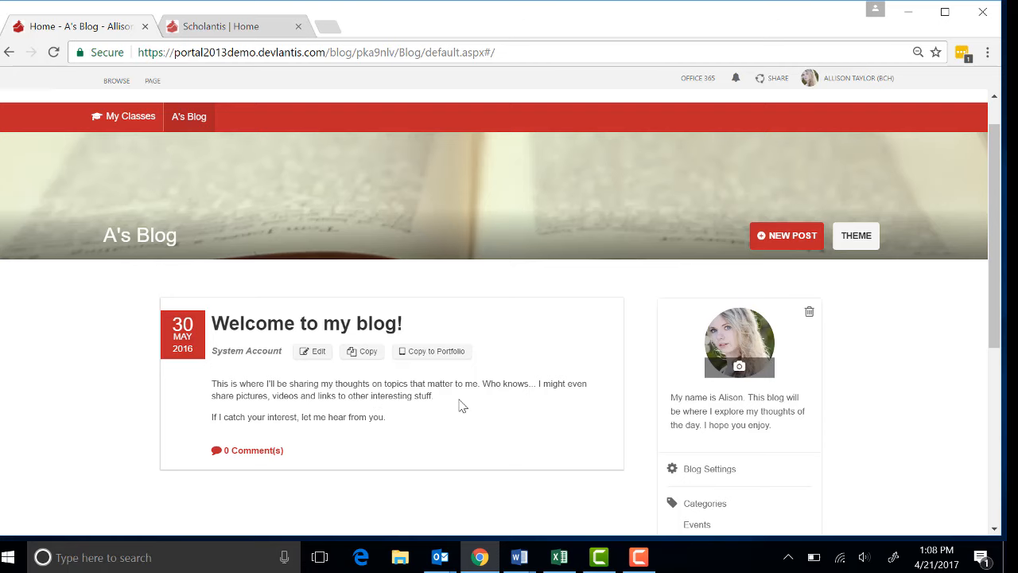
Hide the blog's banner title in the theme options and show it again
left_click(859, 239)
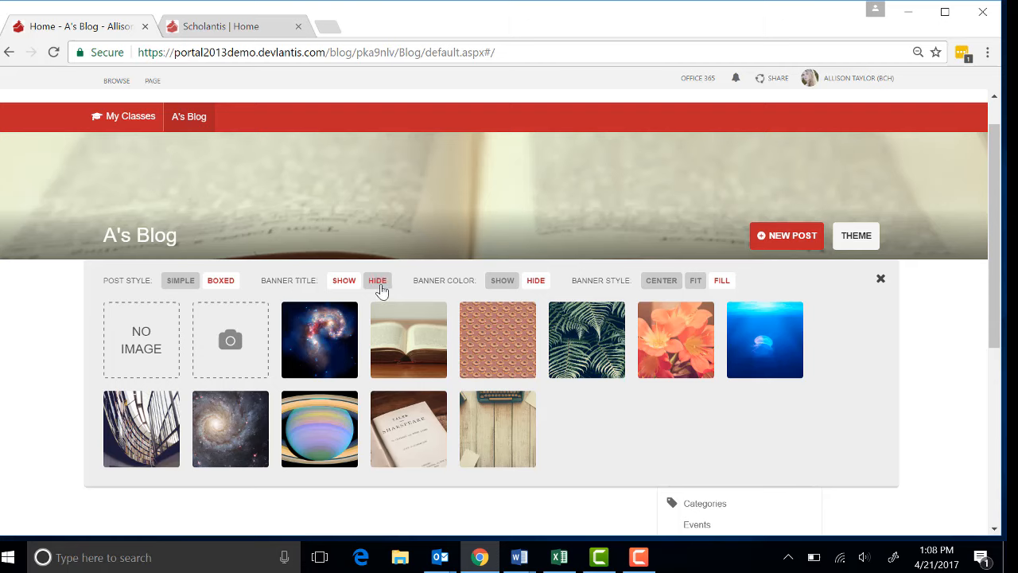
left_click(380, 287)
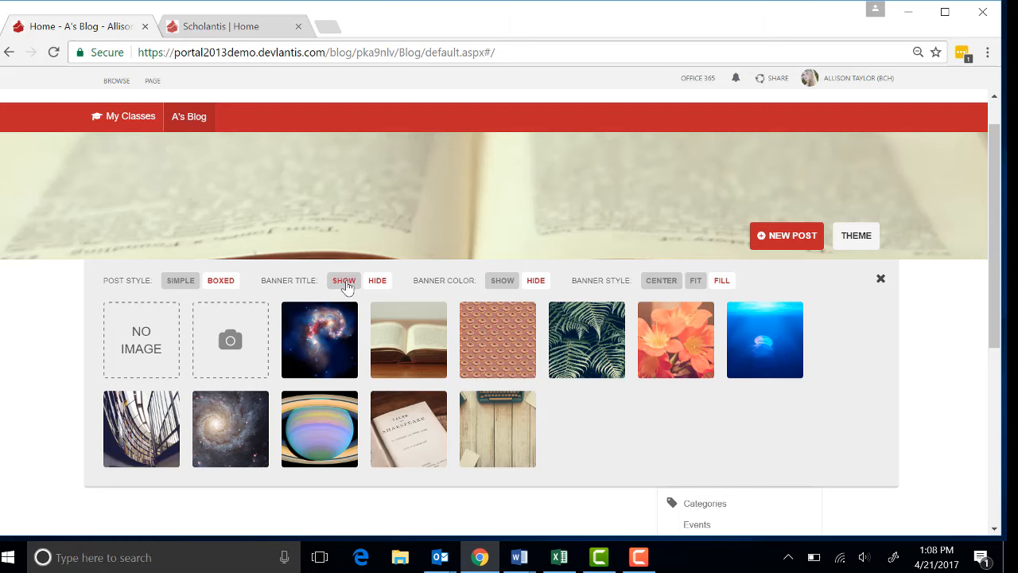
left_click(344, 285)
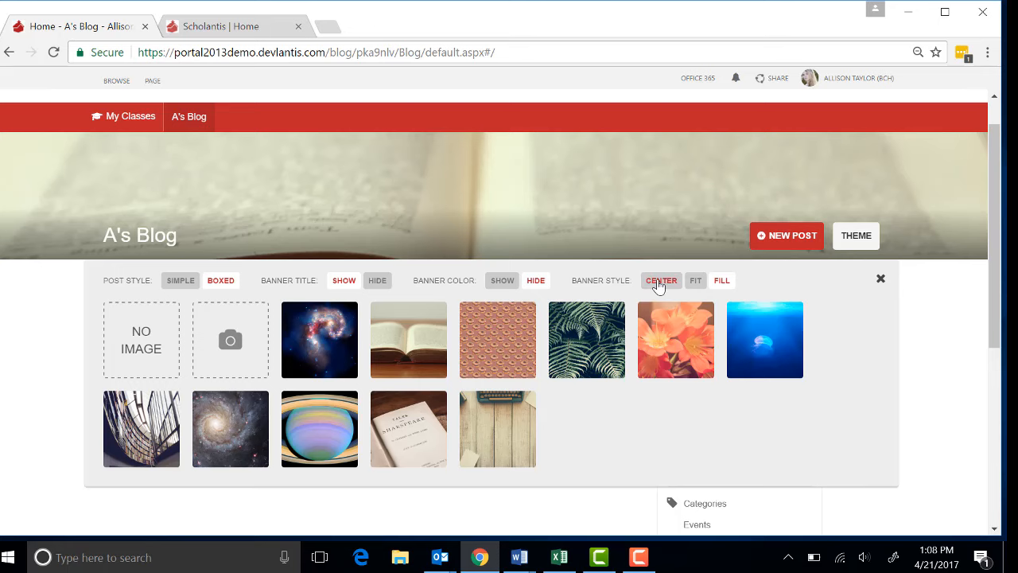
Set the banner style to Center and close the theme options
left_click(659, 285)
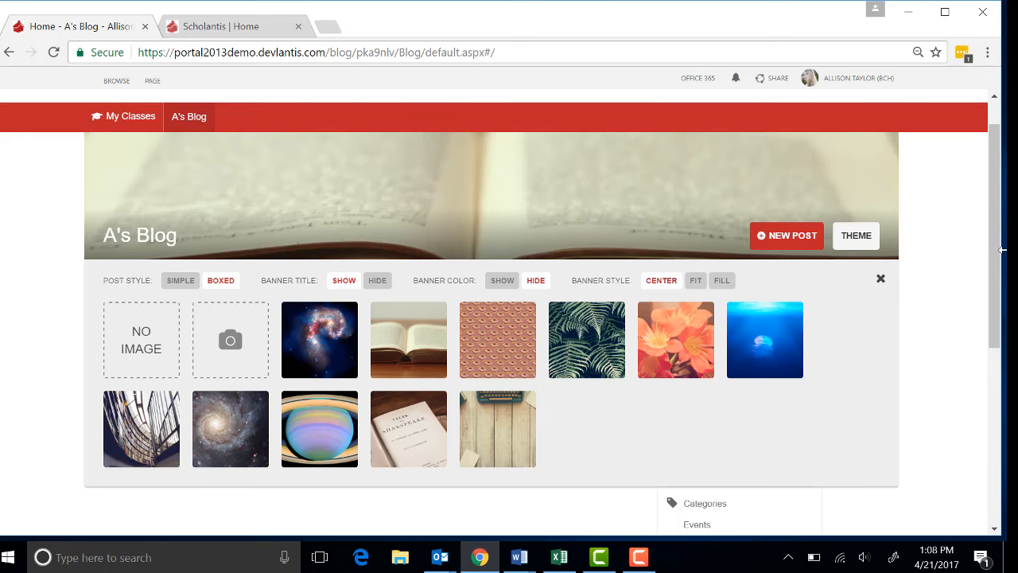
scroll(1000, 239, "up", 1)
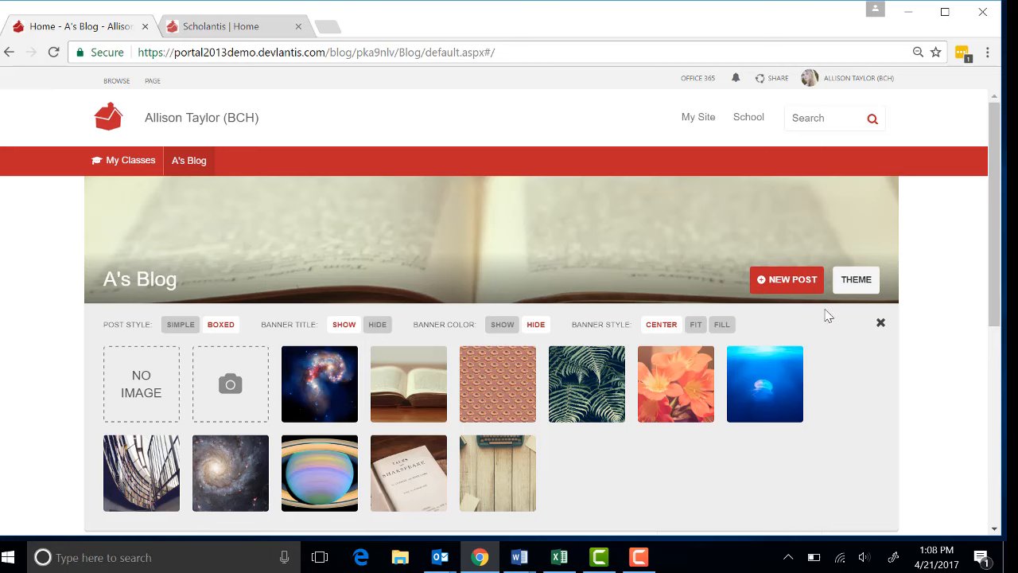
left_click(880, 325)
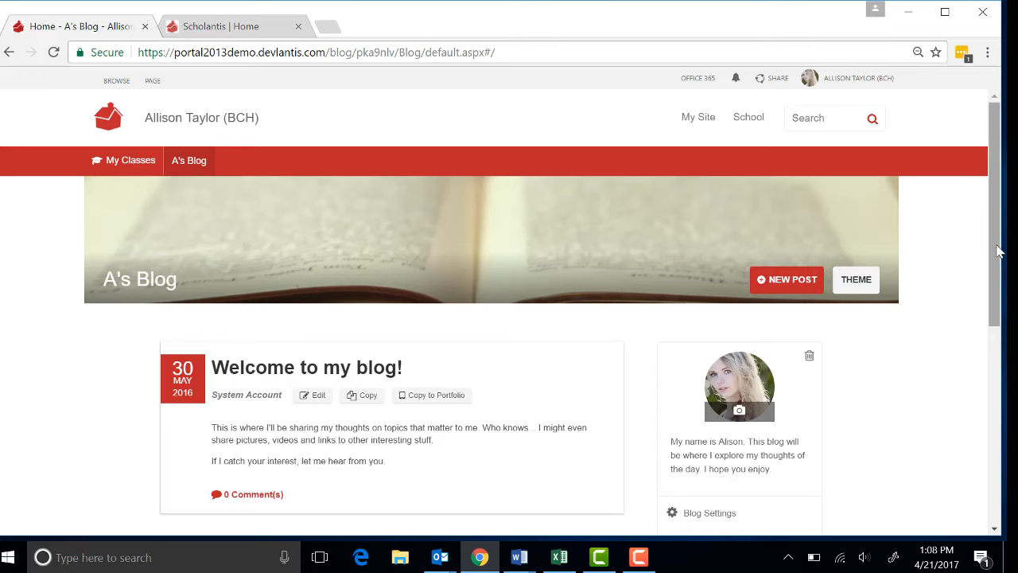
Open the file selection for the blog's profile photo and dismiss it without choosing an image
left_click_drag(998, 251, 994, 313)
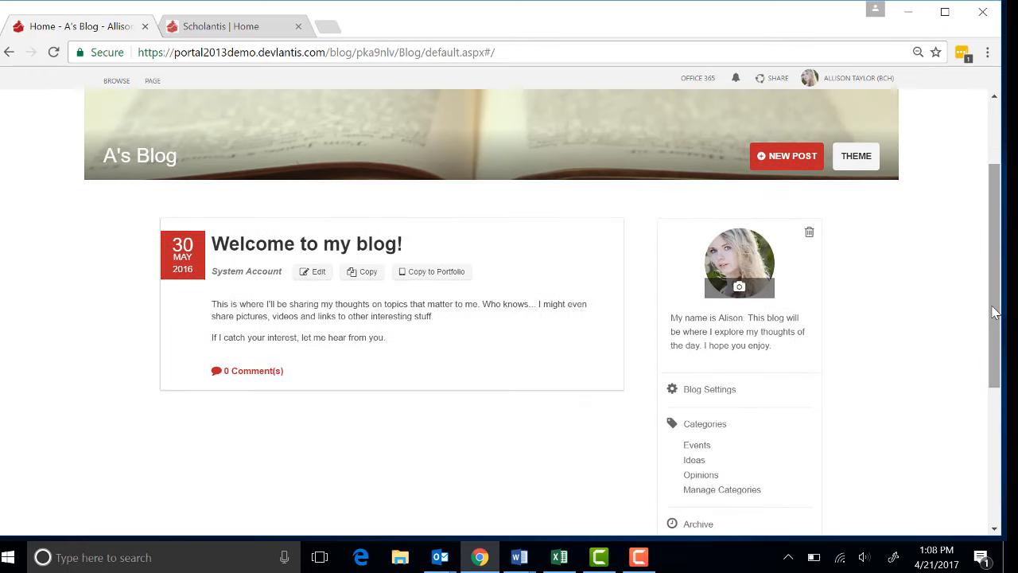
left_click(739, 289)
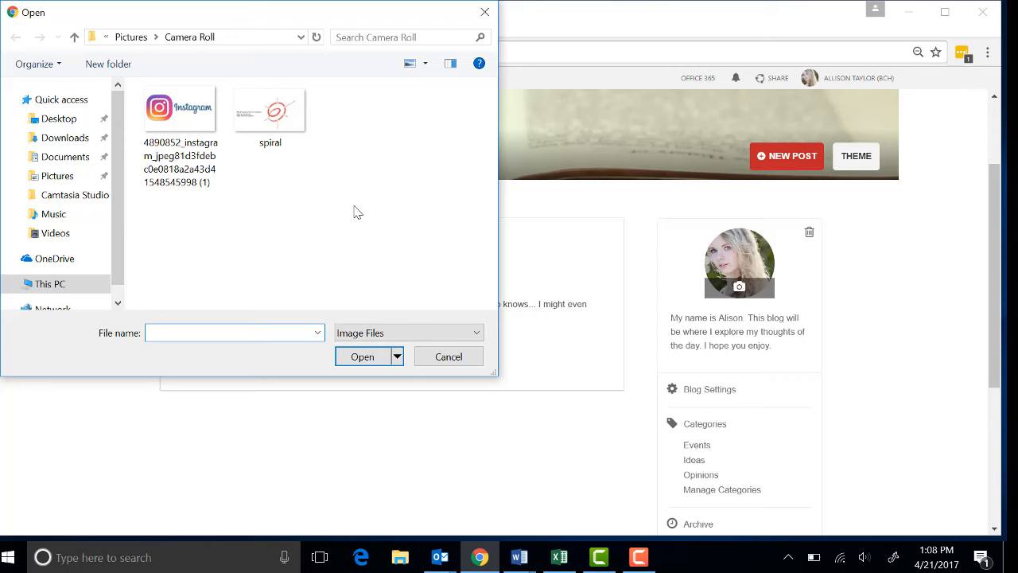
left_click(486, 14)
Add "Have a nice day!" to the end of the blog's profile description and save it
mouse_move(784, 348)
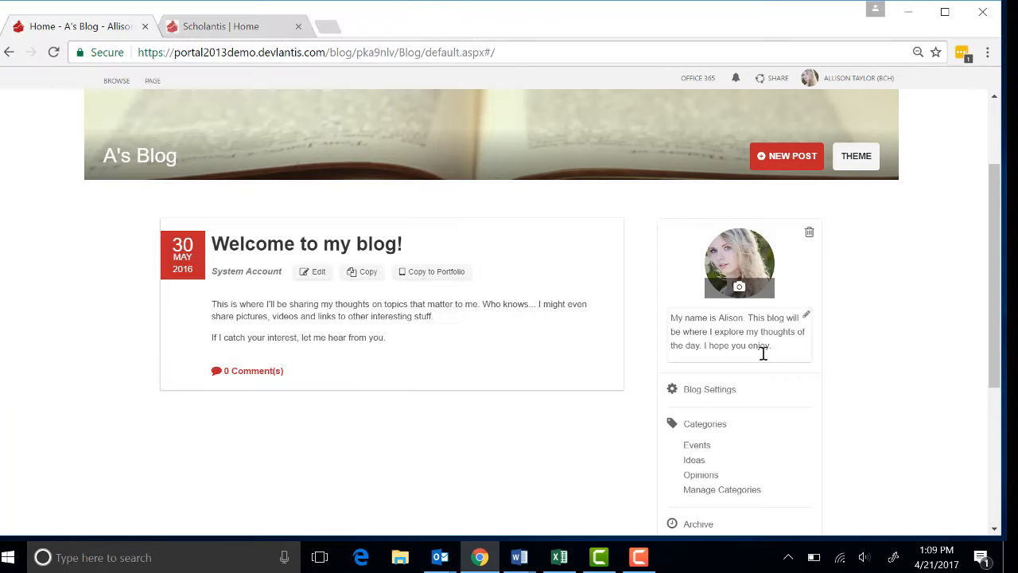
left_click(774, 347)
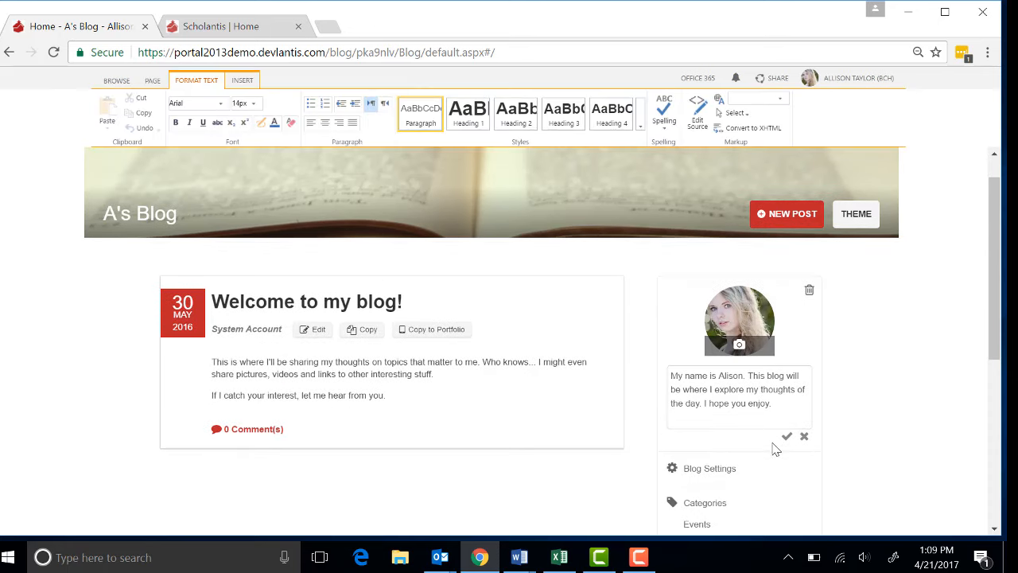
left_click(778, 404)
type("Have a nice day!")
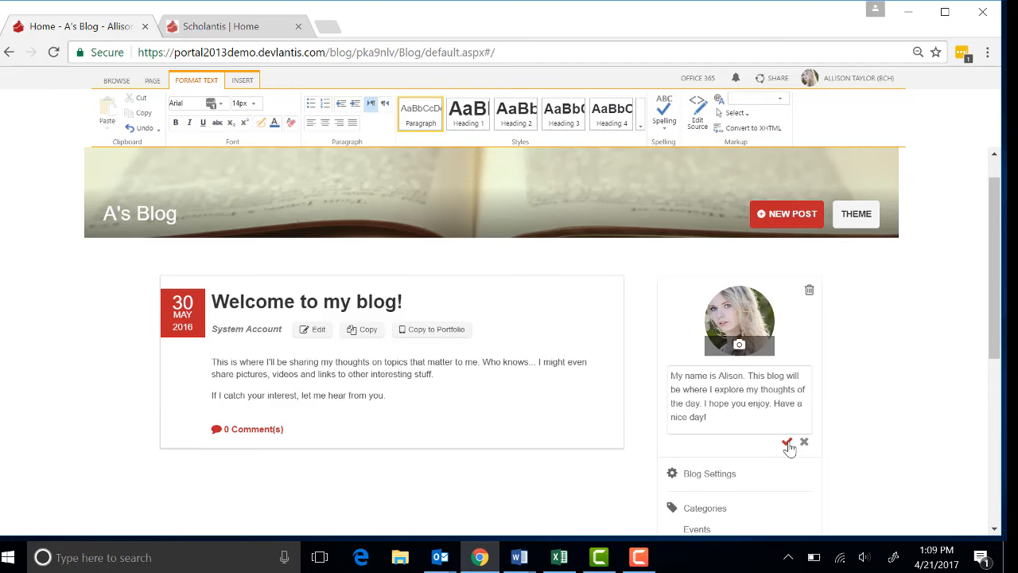
left_click(788, 443)
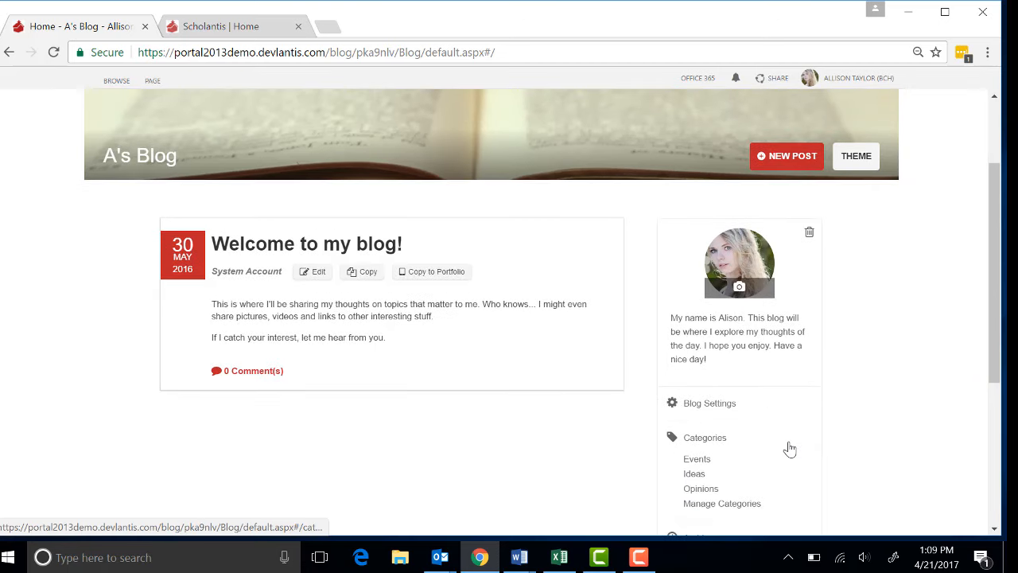
left_click_drag(994, 313, 998, 301)
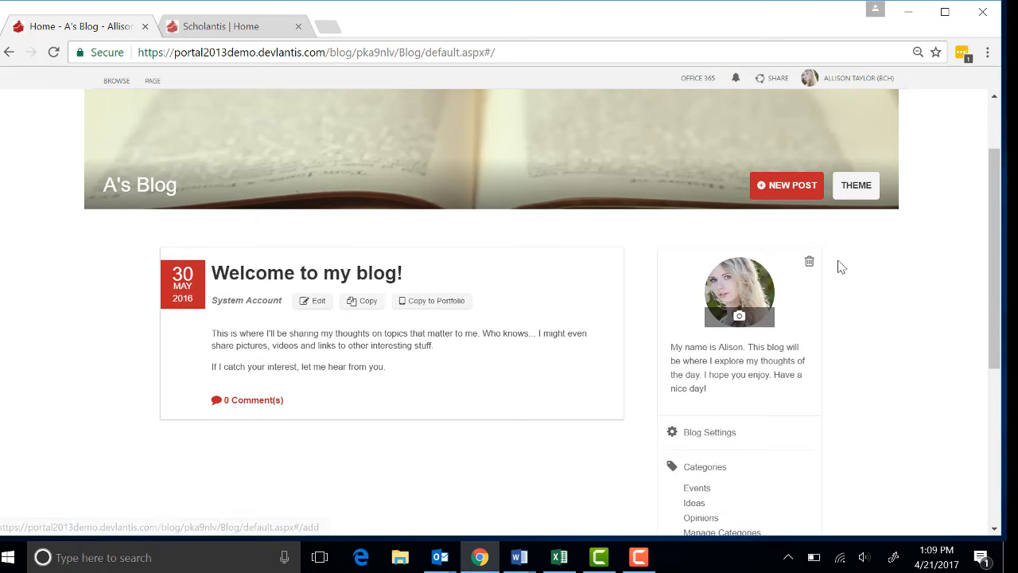
Start a new blog post and title it "History Relfection"
left_click(788, 191)
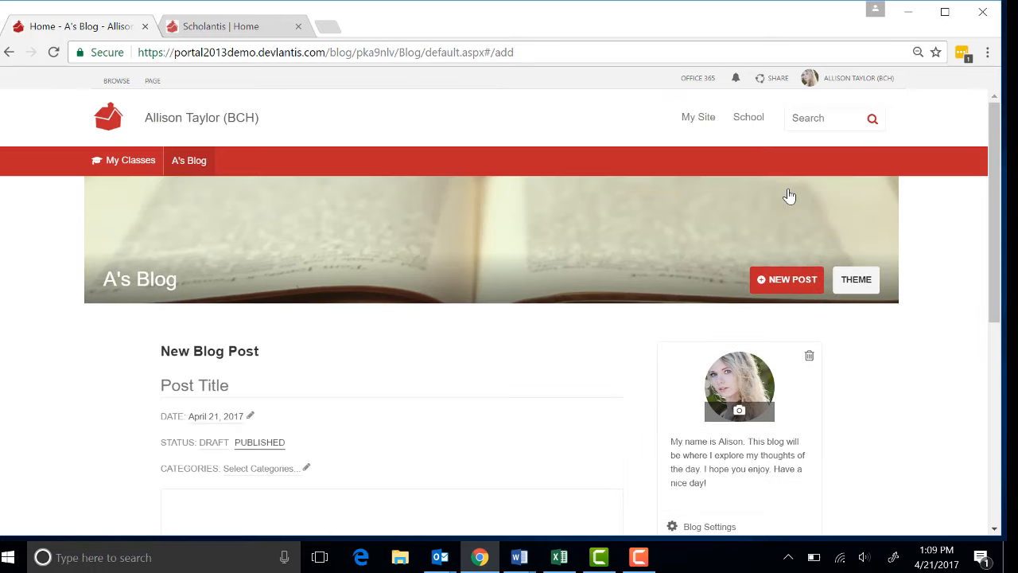
scroll(442, 358, "down", 2)
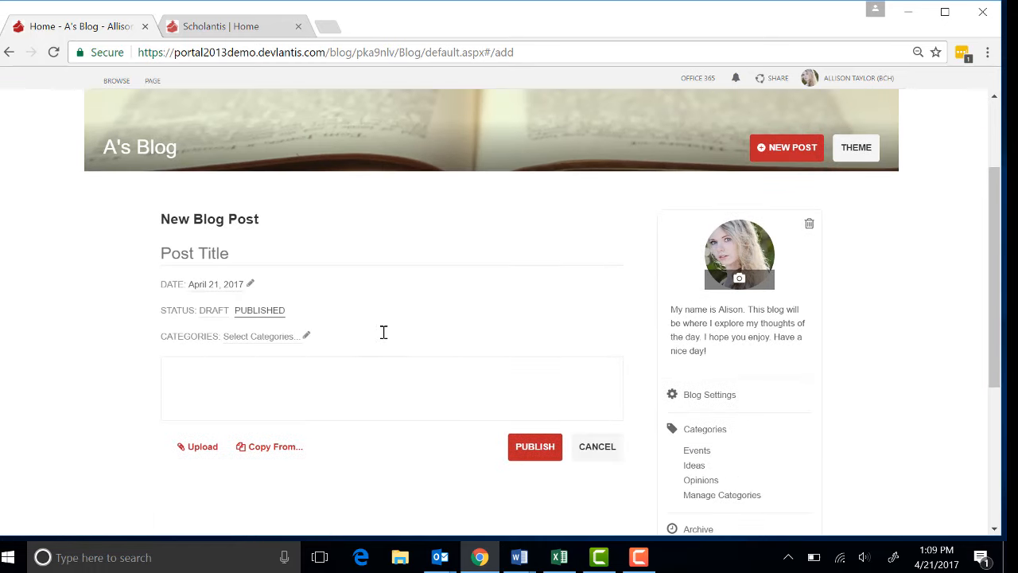
scroll(318, 302, "up", 1)
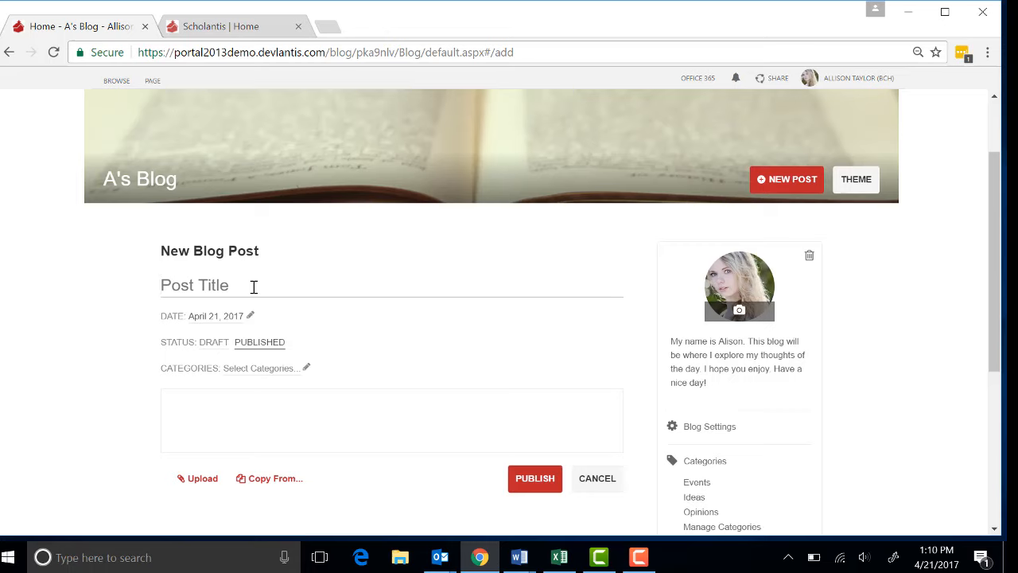
type("History")
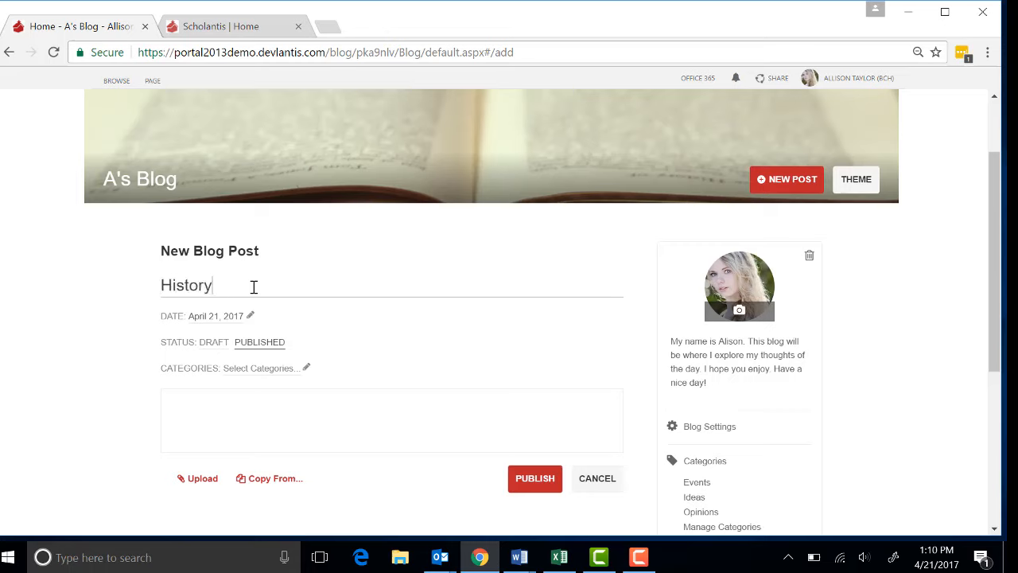
type(" P")
key("BackSpace")
type("Relfection")
Open the calendar for the post's date and dismiss it without choosing another date
scroll(370, 331, "down", 1)
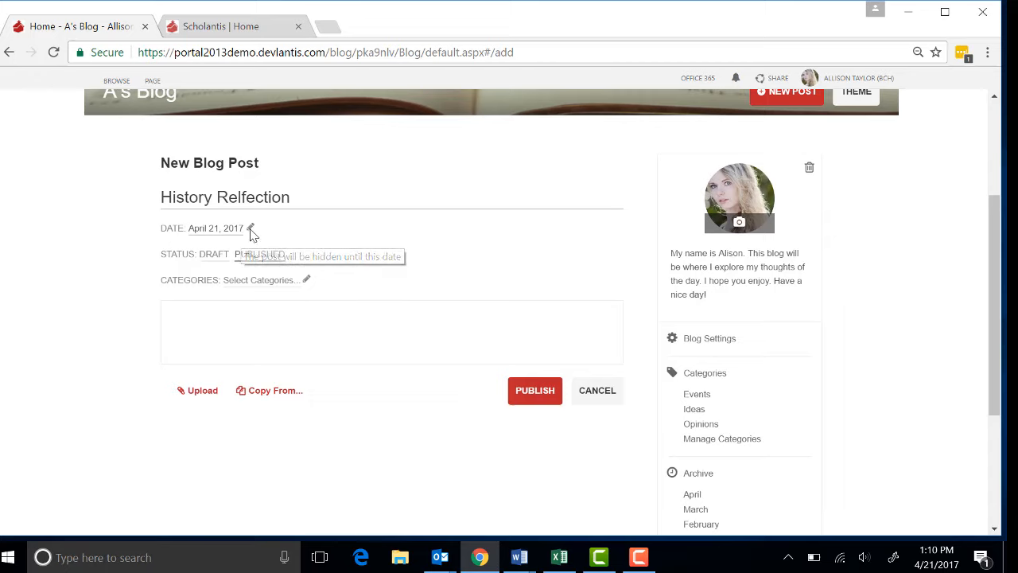
left_click(251, 231)
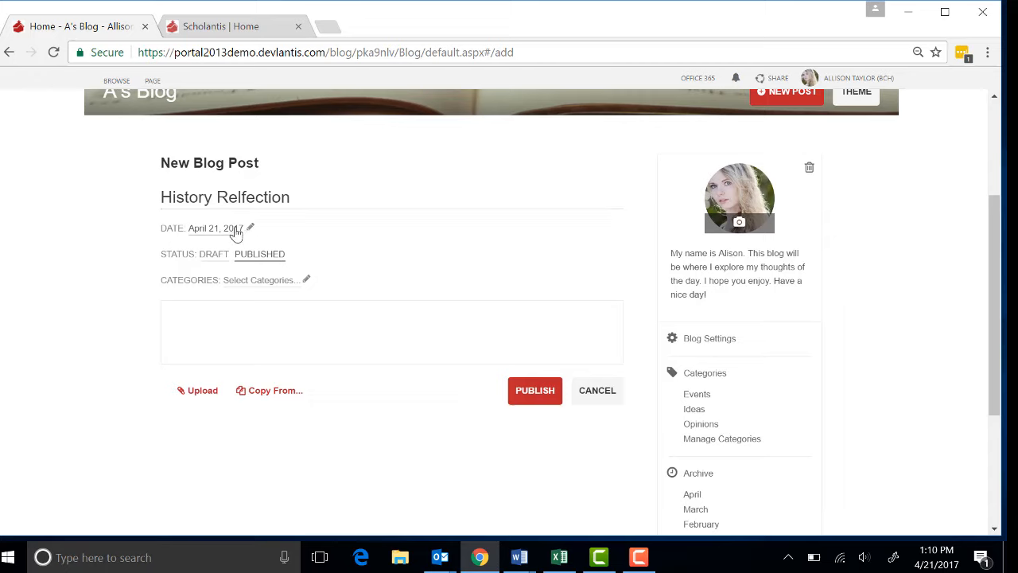
left_click(237, 229)
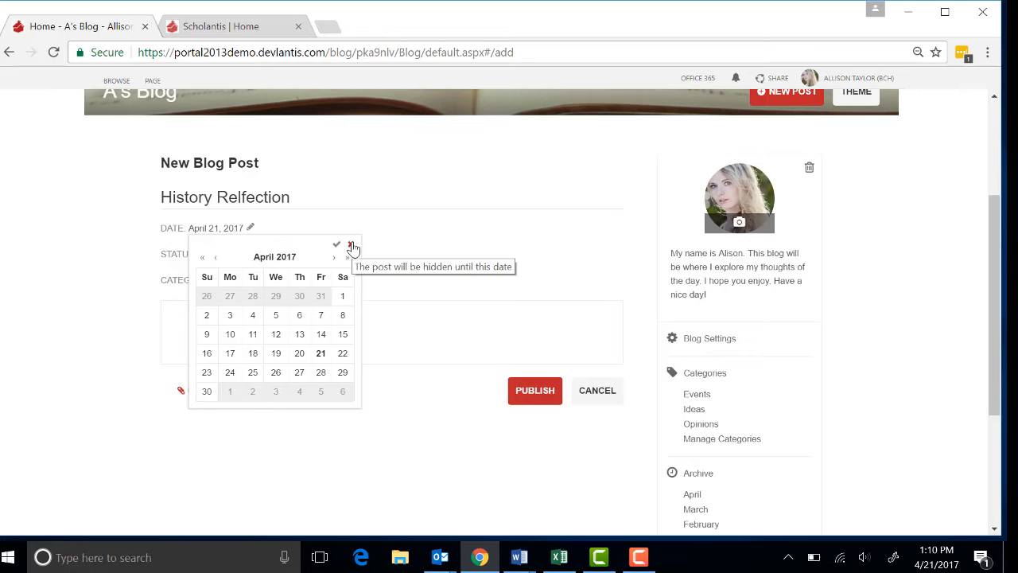
left_click(351, 246)
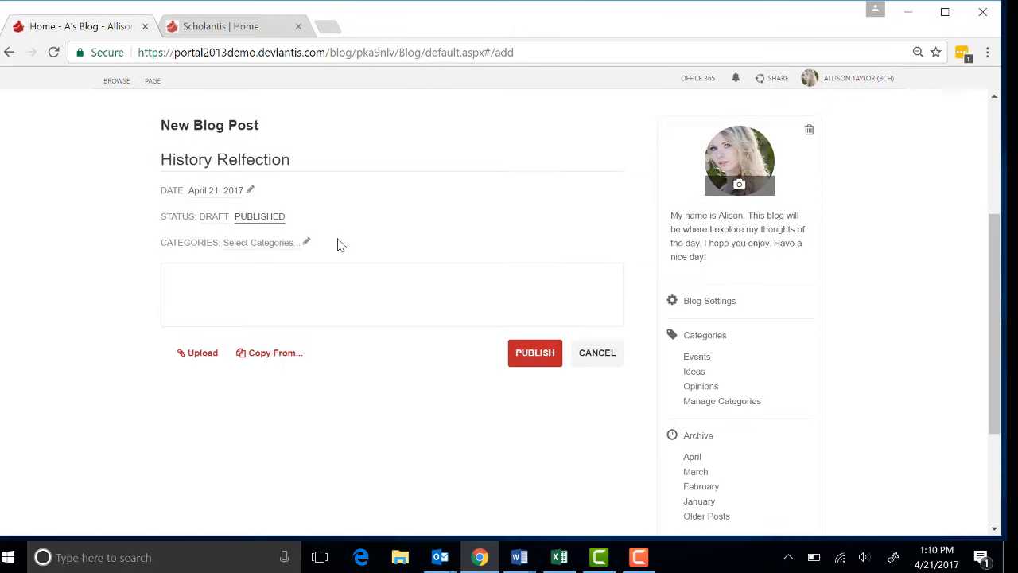
Assign the post to the Ideas category and close the category selection
scroll(334, 241, "down", 1)
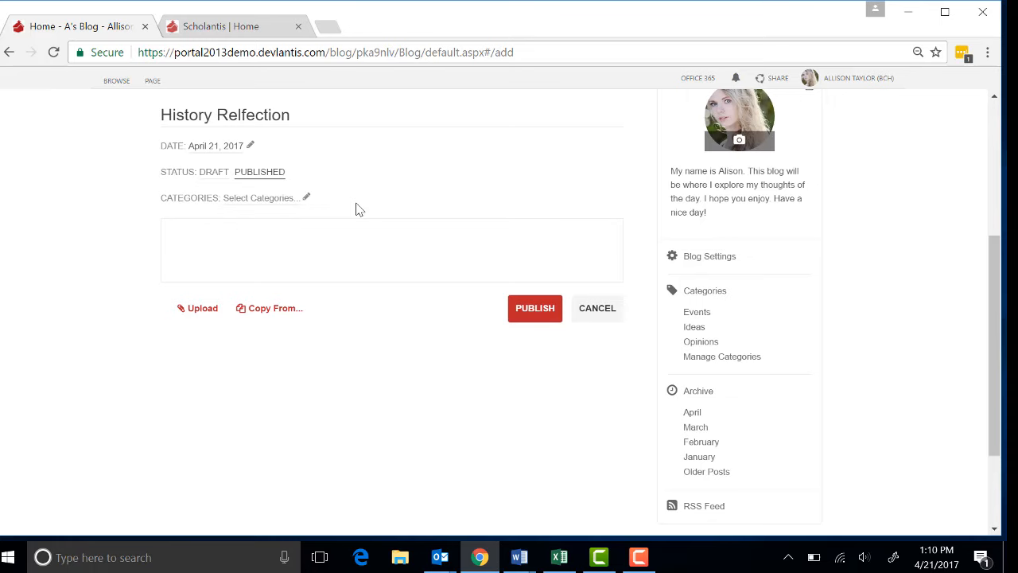
left_click(305, 199)
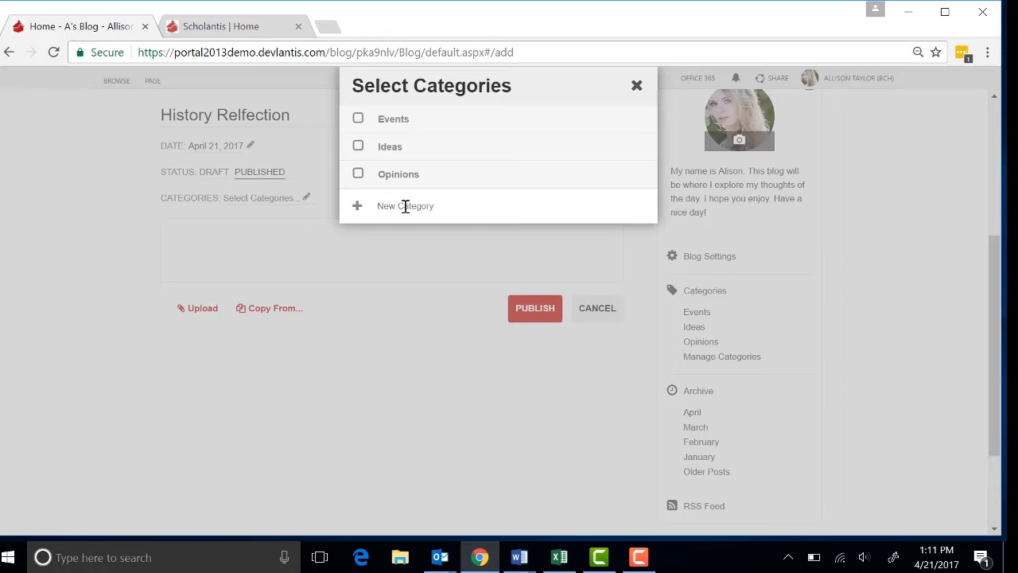
left_click(383, 150)
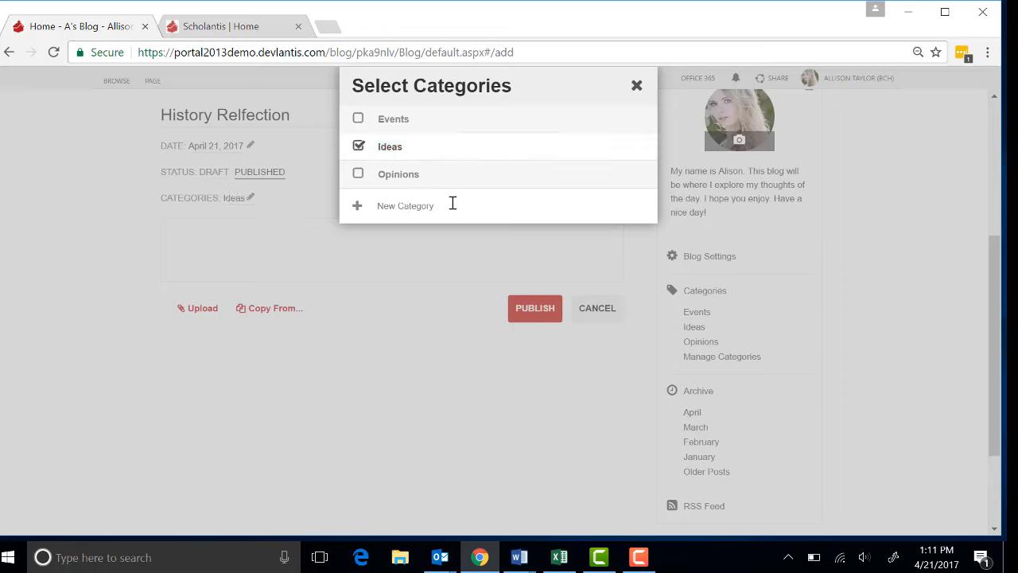
left_click(636, 85)
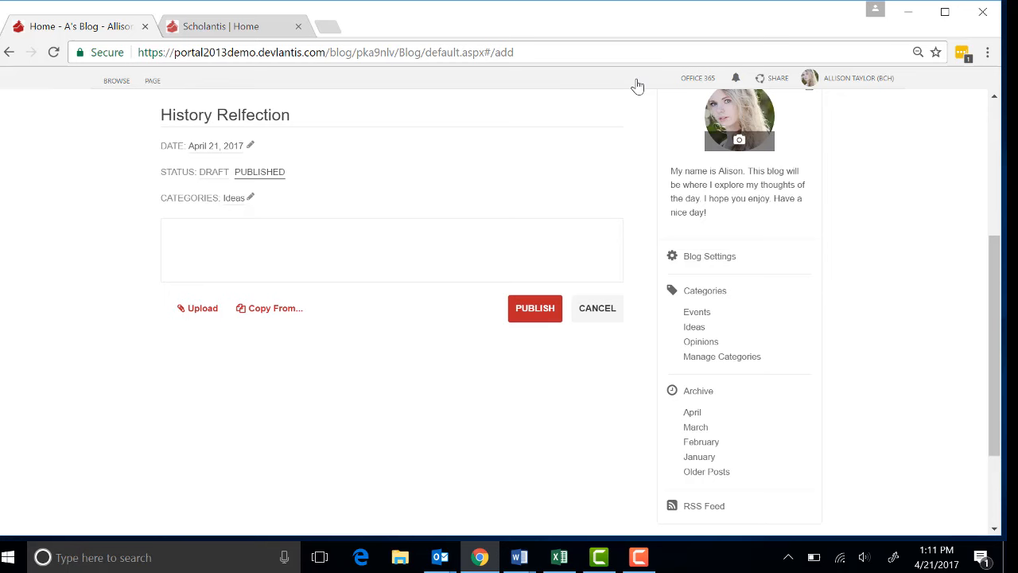
Begin the post body with "History was fun today.", "We learnt about ......" and "I was ineterested in .... because ....."
left_click(214, 251)
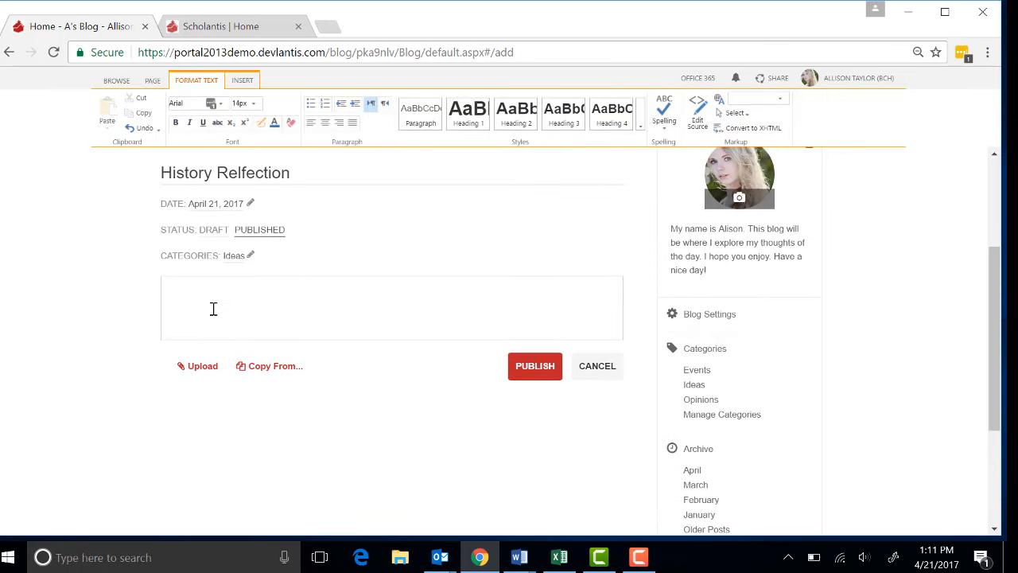
type("History was fun today.")
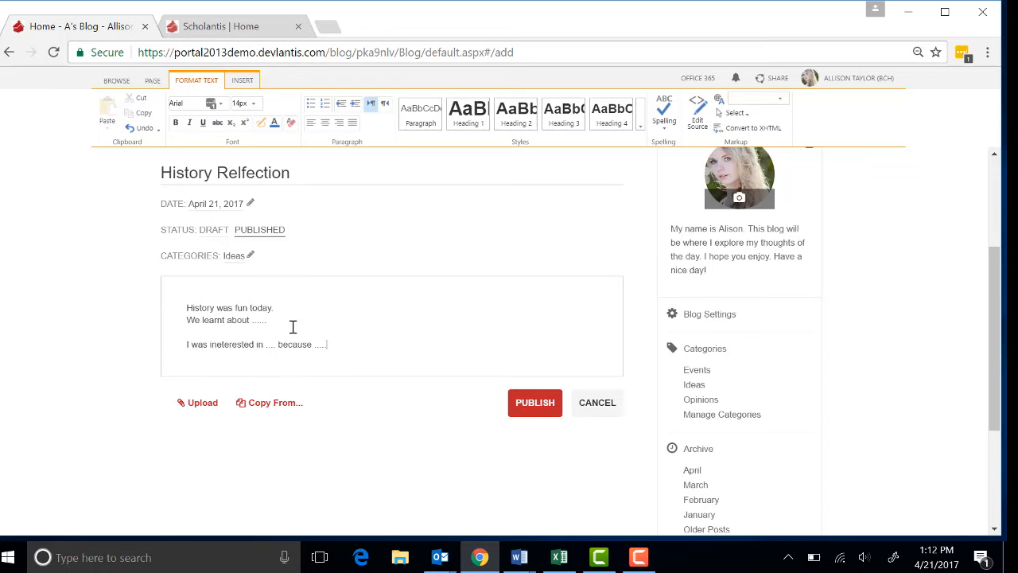
key("Return")
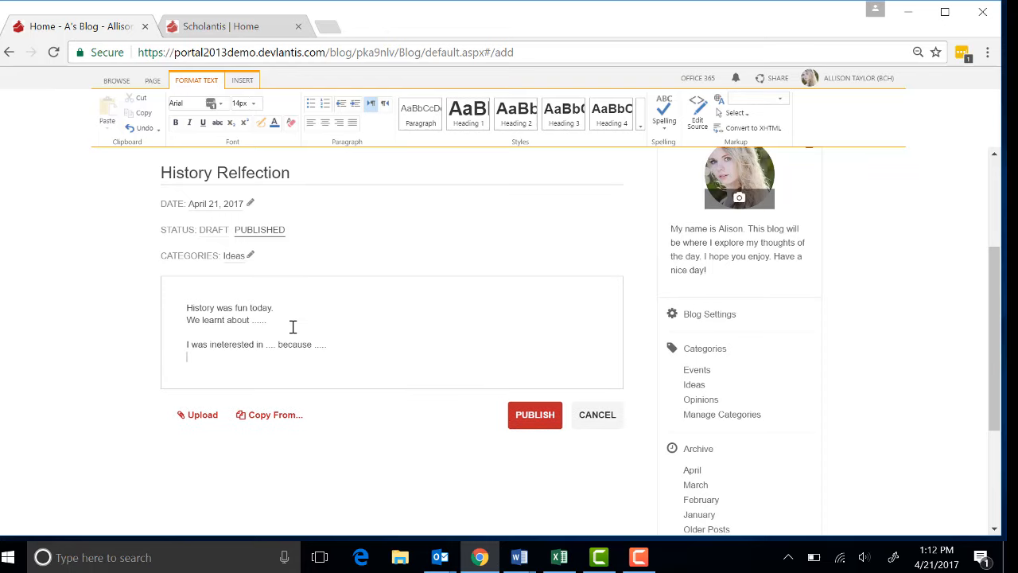
Add the separate lines "My thoughts on today's lesson were ......." and "Here is a picture of my project" to the post body
key("Return")
type("My thoughts on today's lesson were .....")
key("Return")
key("Return")
type("Here is a picture of my project")
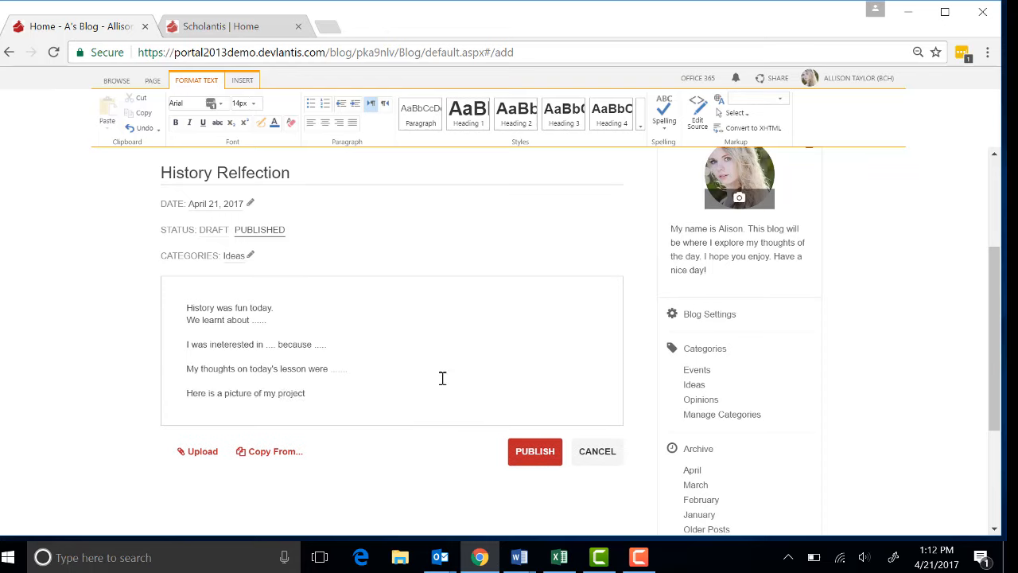
key("Return")
key("Return")
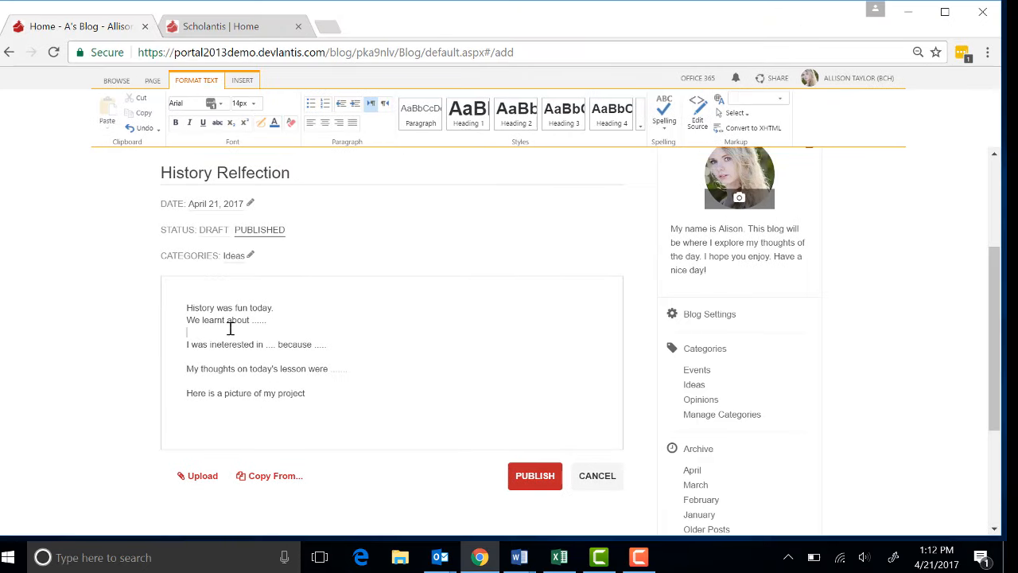
Make the first two lines of the post bold and centre the line about thoughts on today's lesson
triple_click(182, 322)
left_click_drag(183, 322, 182, 309)
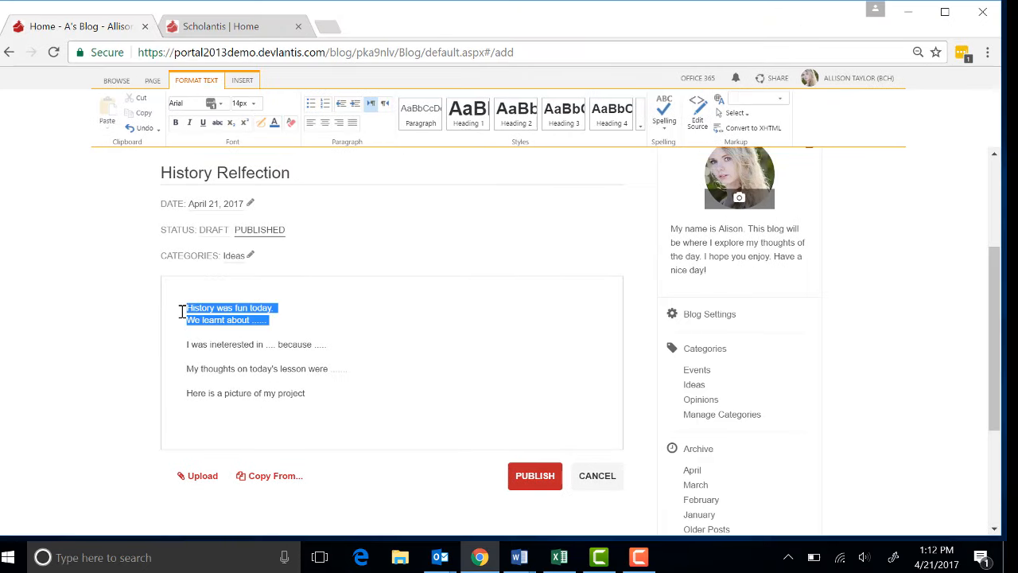
left_click(176, 123)
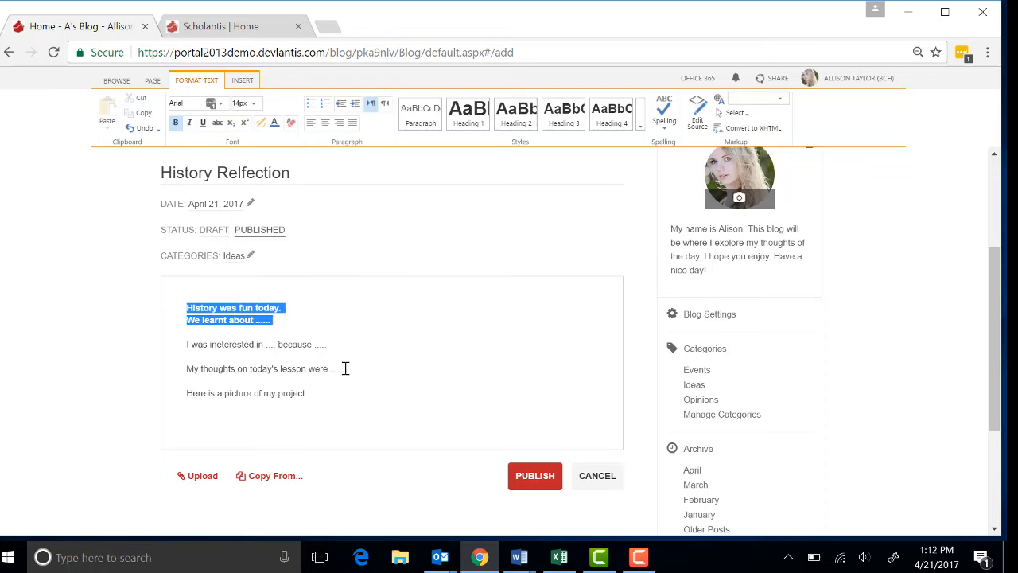
left_click_drag(355, 371, 186, 371)
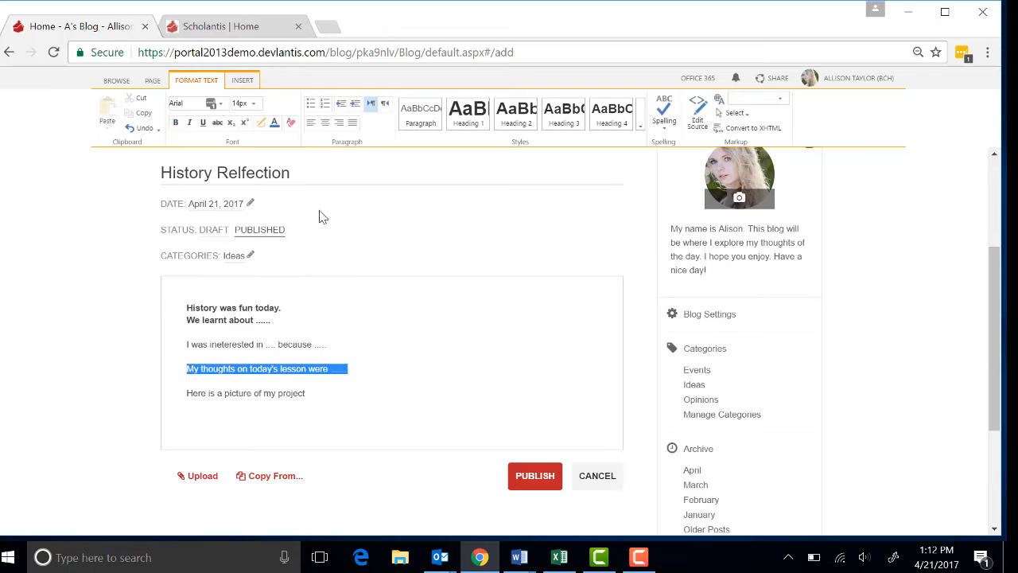
left_click(324, 122)
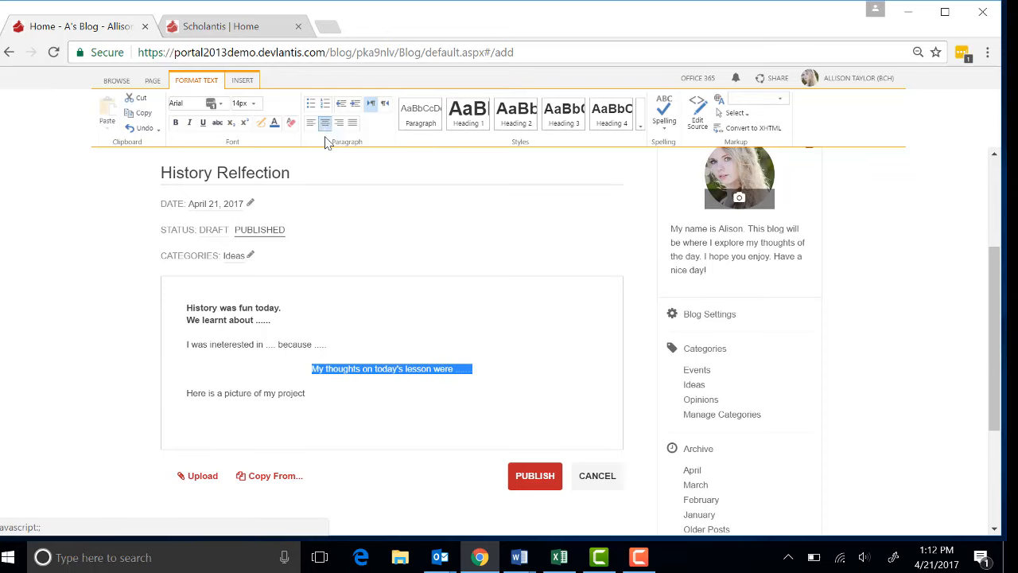
Below the project picture line, upload the Instagram logo image from the Camera Roll folder to the Photos library
left_click(323, 395)
key("Return")
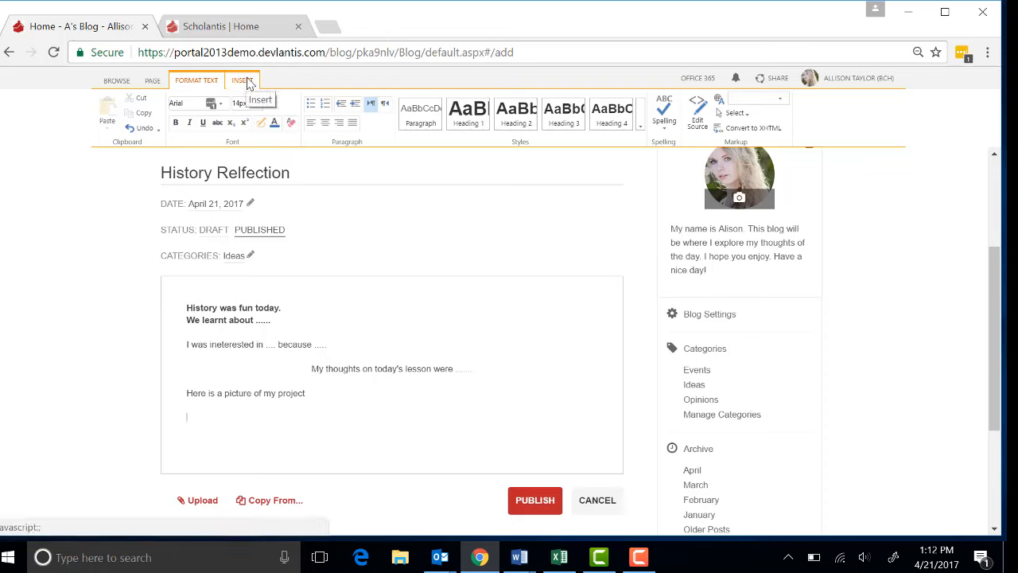
left_click(245, 81)
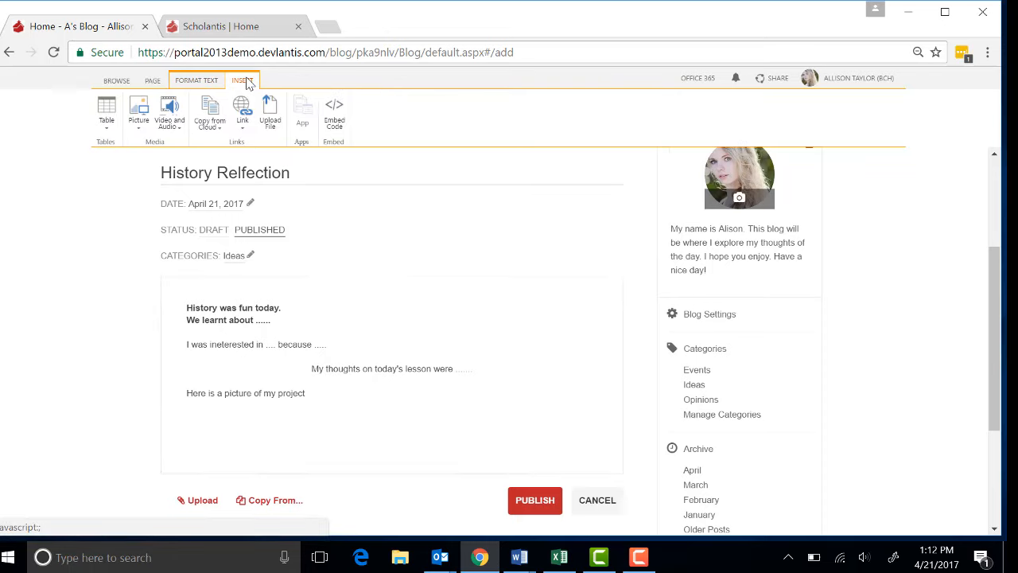
left_click(141, 124)
left_click(155, 145)
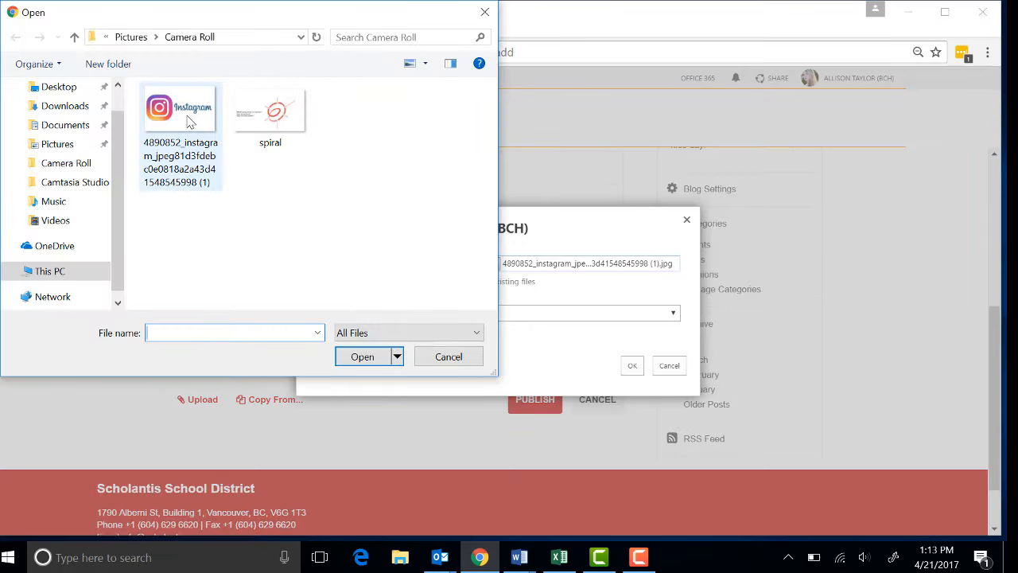
double_click(188, 120)
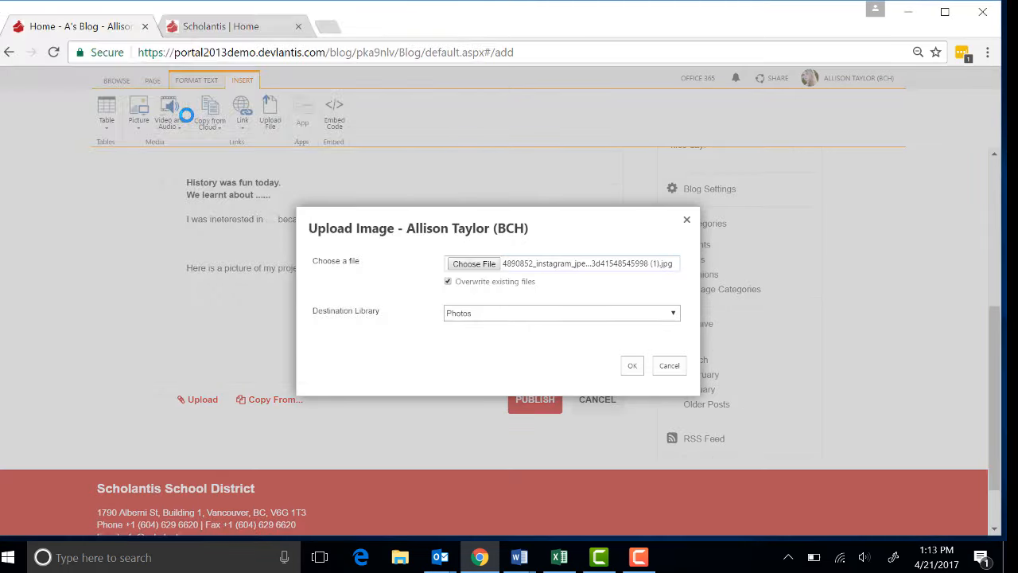
left_click(639, 371)
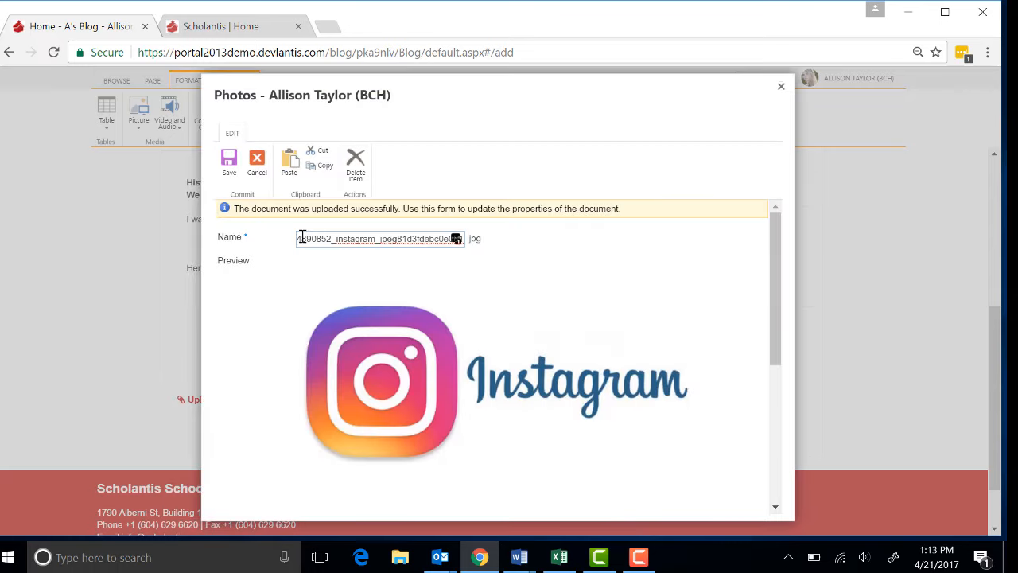
Rename the uploaded image as Instagram, save it into the post and deselect it
left_click_drag(300, 237, 743, 297)
type("img")
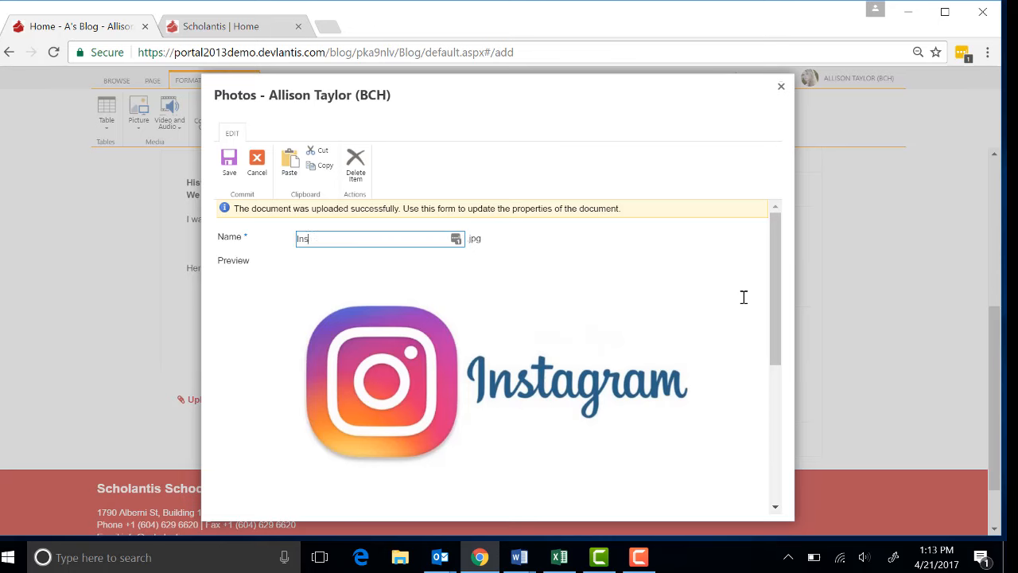
scroll(743, 334, "down", 5)
left_click(709, 494)
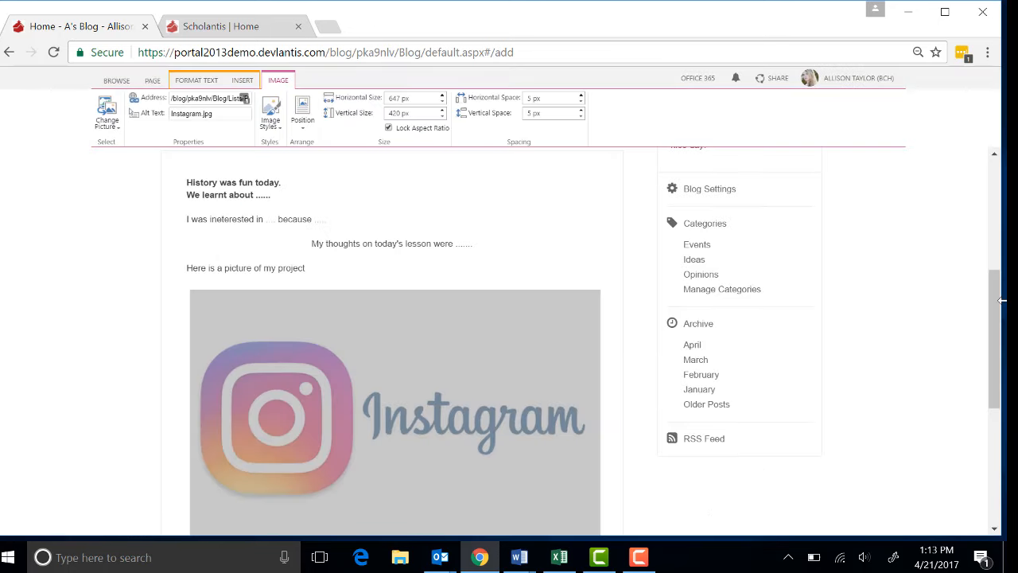
left_click_drag(1000, 306, 841, 358)
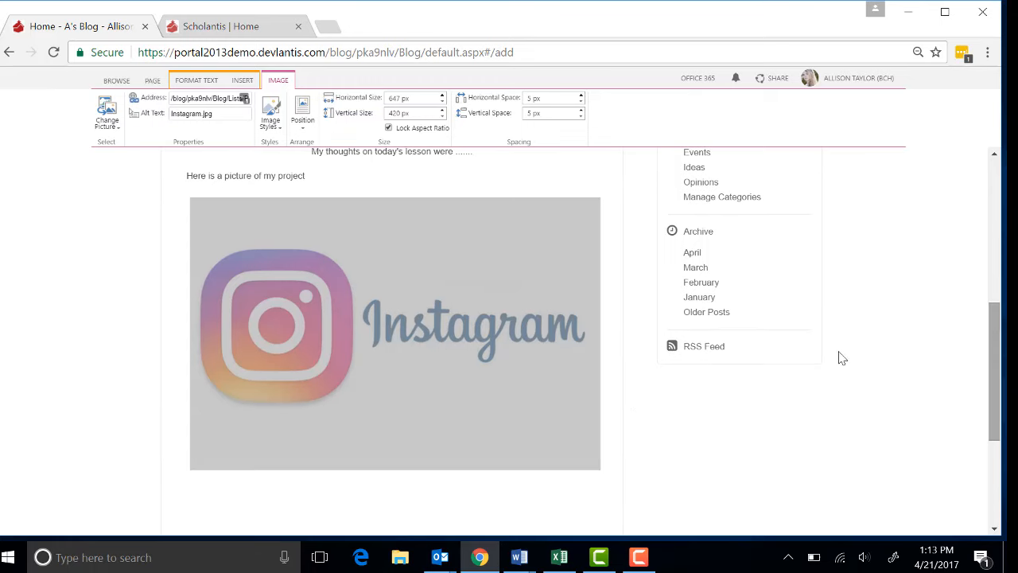
left_click(567, 389)
left_click(618, 407)
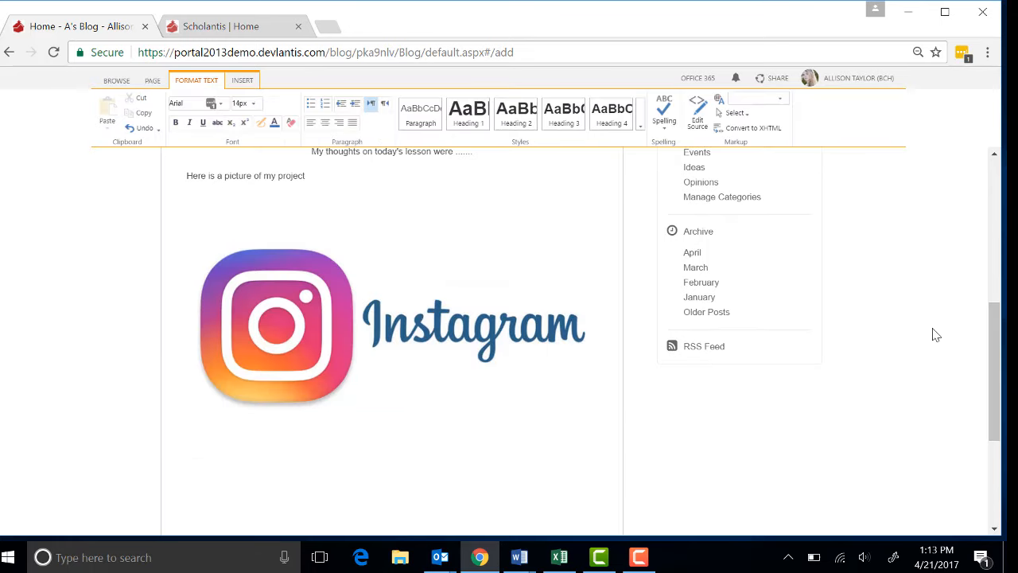
Open the file selection for a post attachment, view the Documents folder and dismiss it without choosing a file
scroll(934, 334, "down", 3)
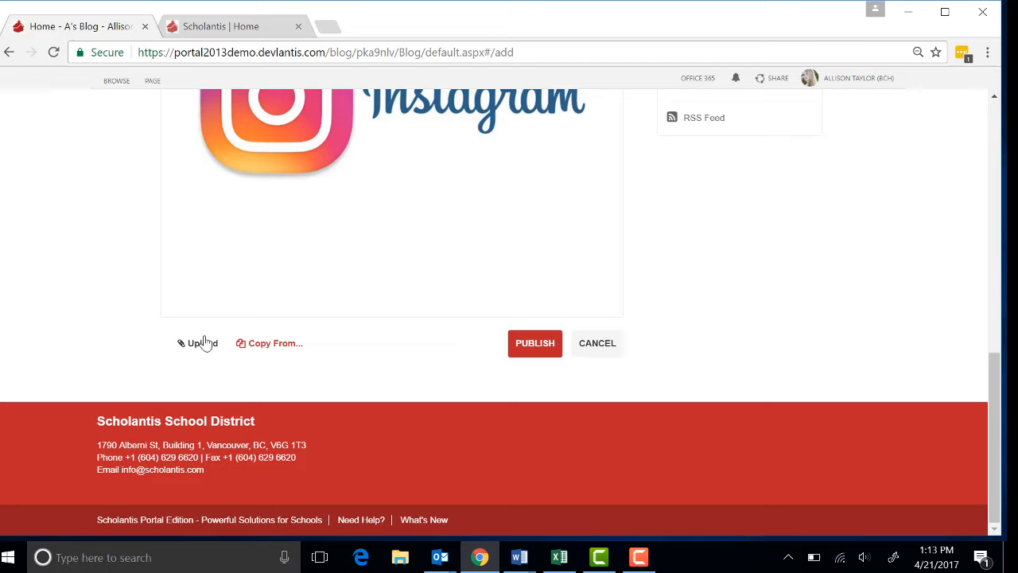
left_click(205, 342)
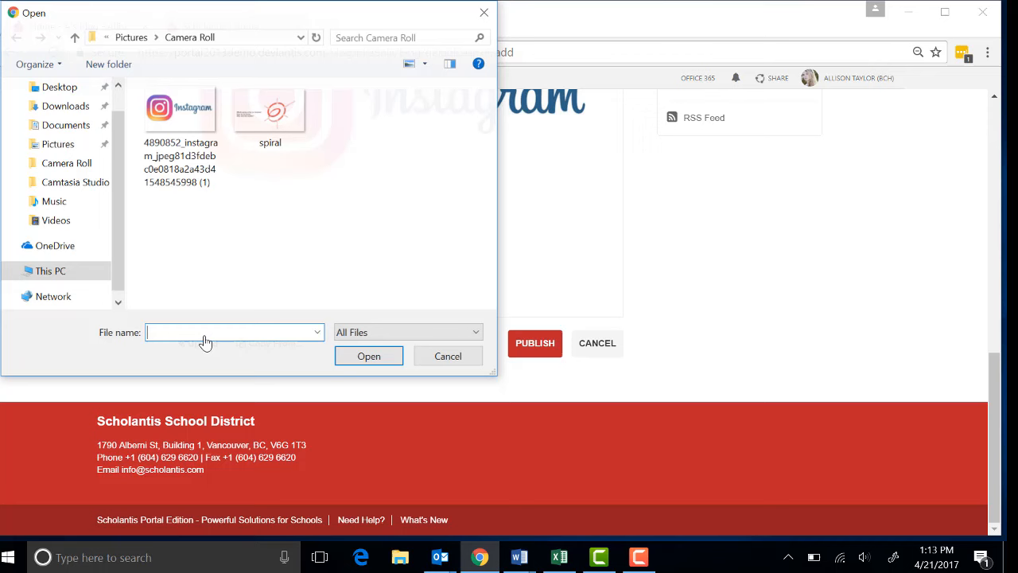
left_click(72, 130)
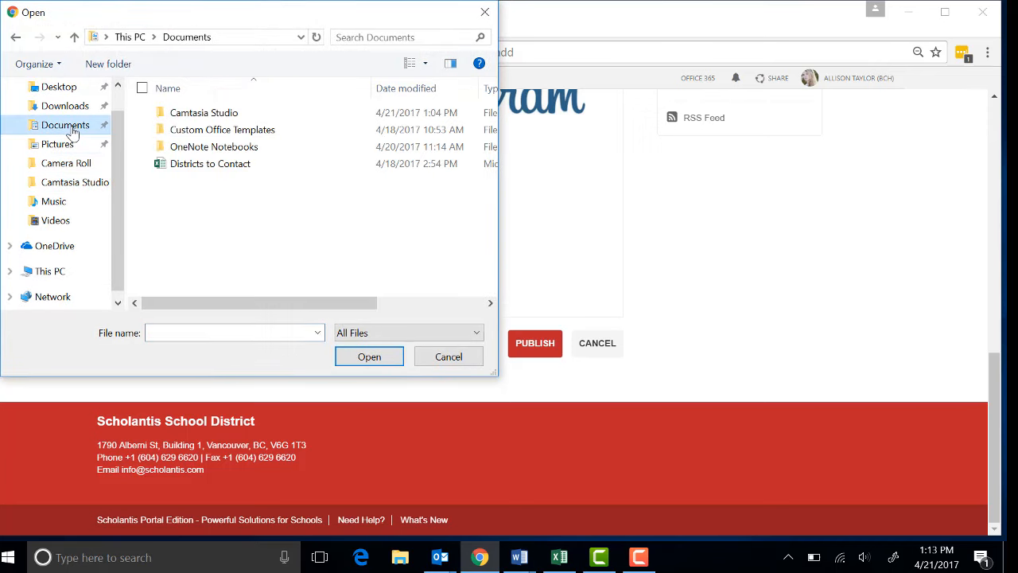
left_click(484, 15)
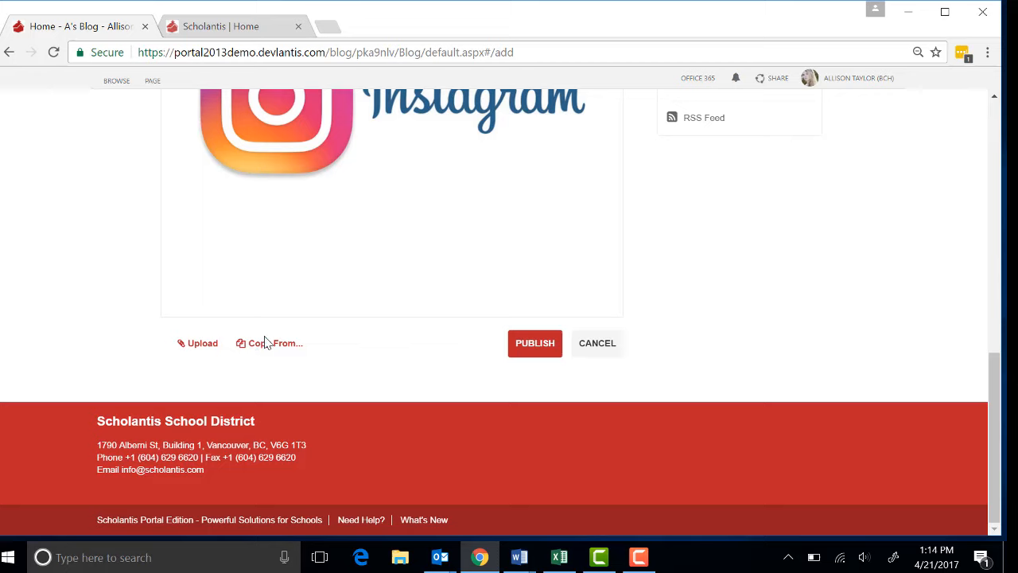
View the cloud sources for copying an attachment, dismiss them without choosing one, and publish the History Relfection post
double_click(285, 350)
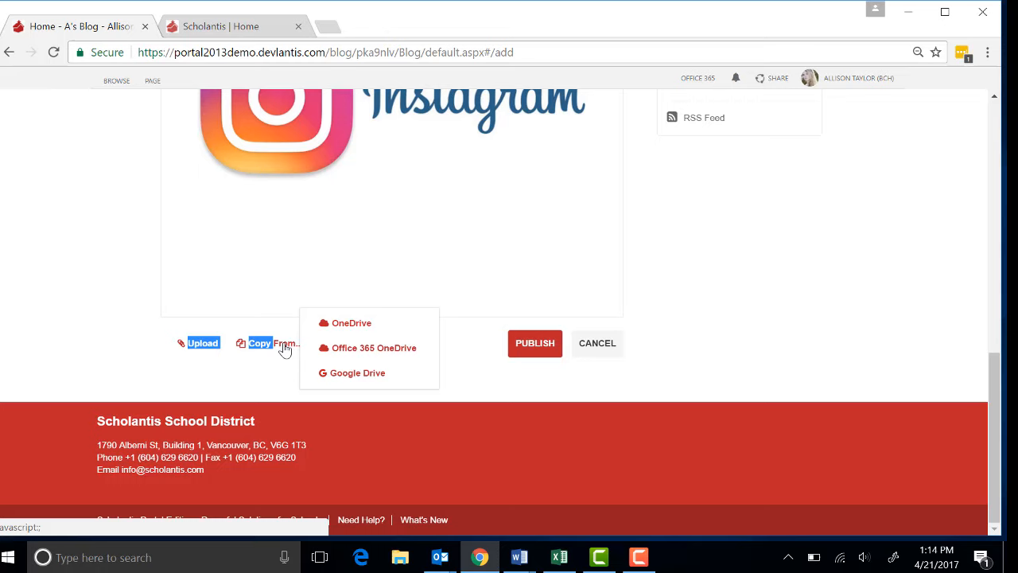
left_click(775, 353)
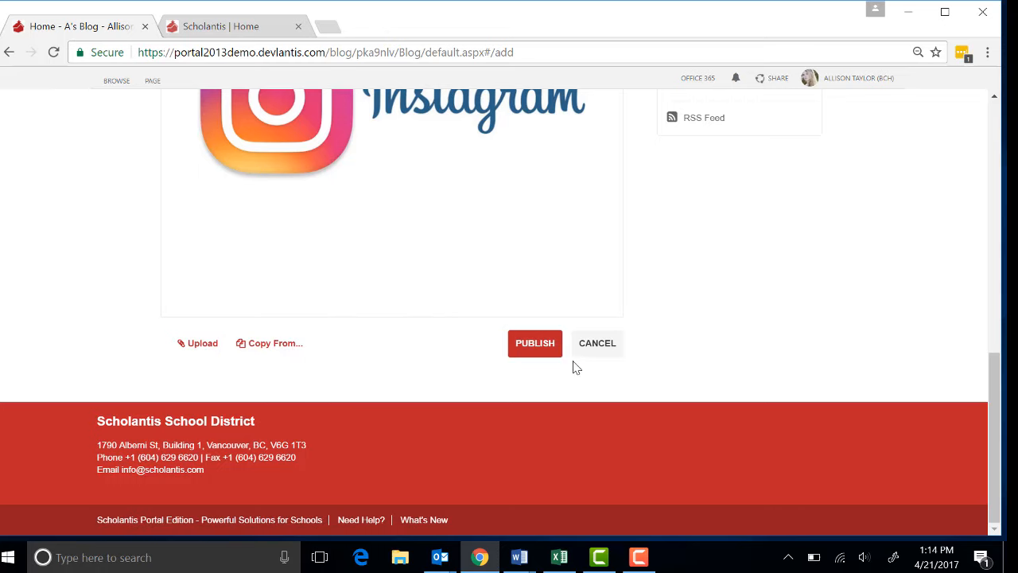
left_click(531, 350)
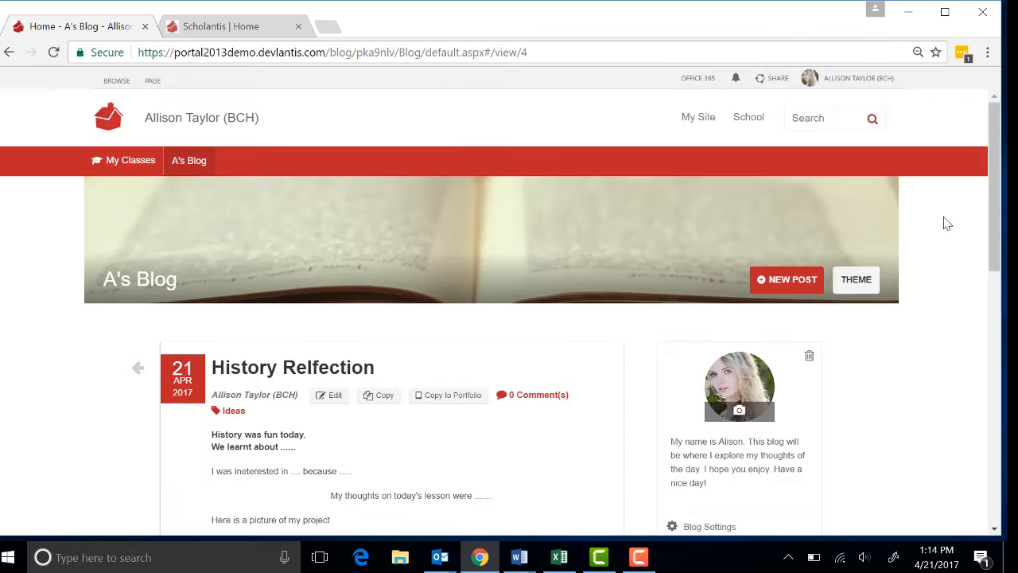
Review the published post and its sidebar, filter the blog by the Ideas category, and return to the full blog
left_click_drag(995, 227, 992, 266)
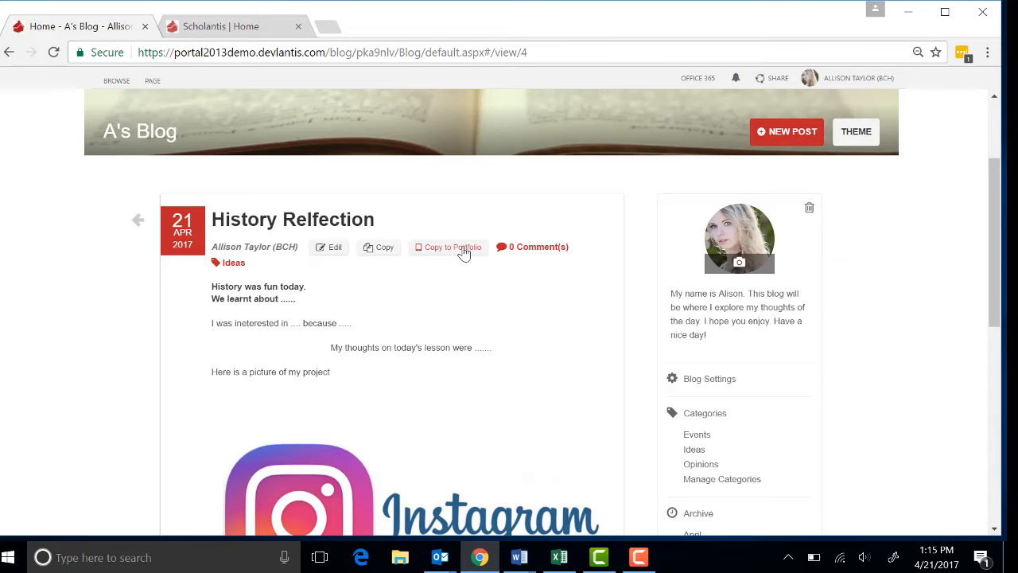
scroll(841, 360, "down", 1)
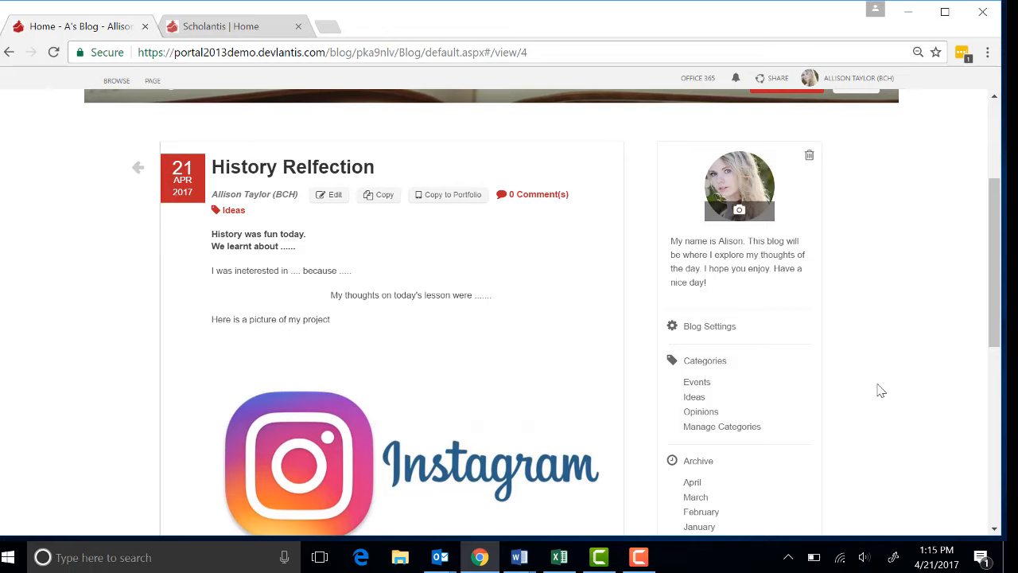
scroll(880, 389, "down", 1)
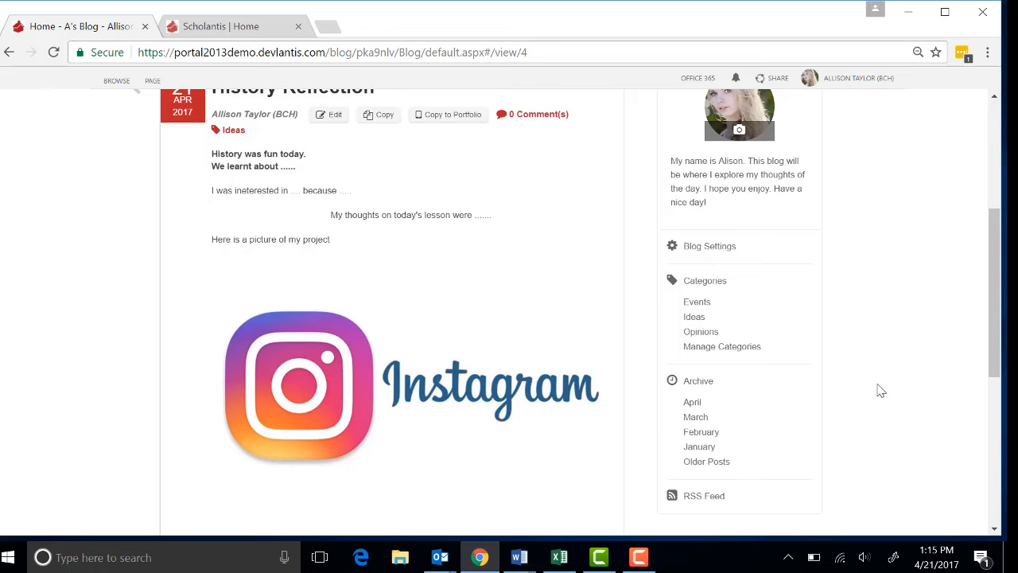
left_click(699, 322)
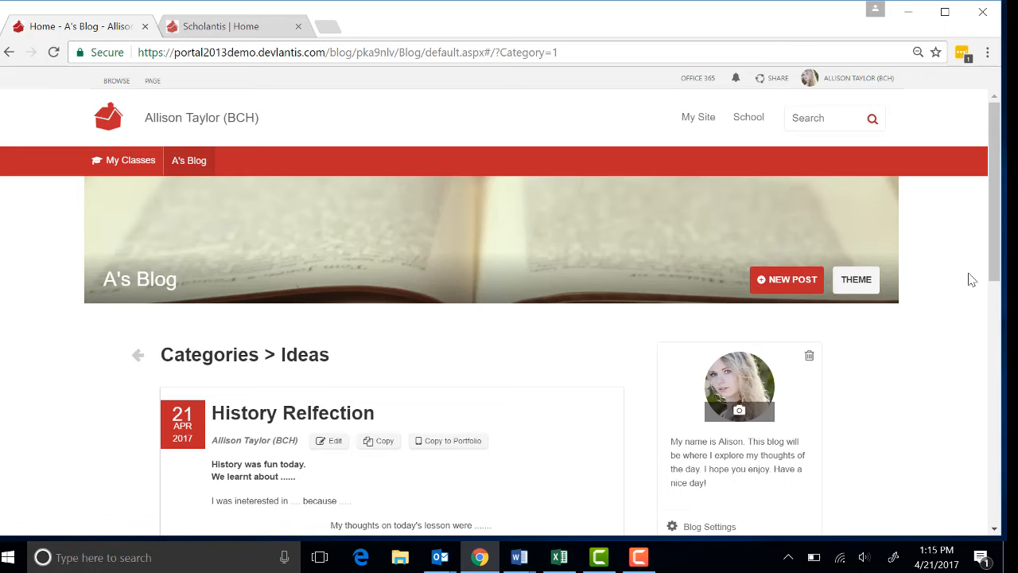
scroll(971, 280, "down", 3)
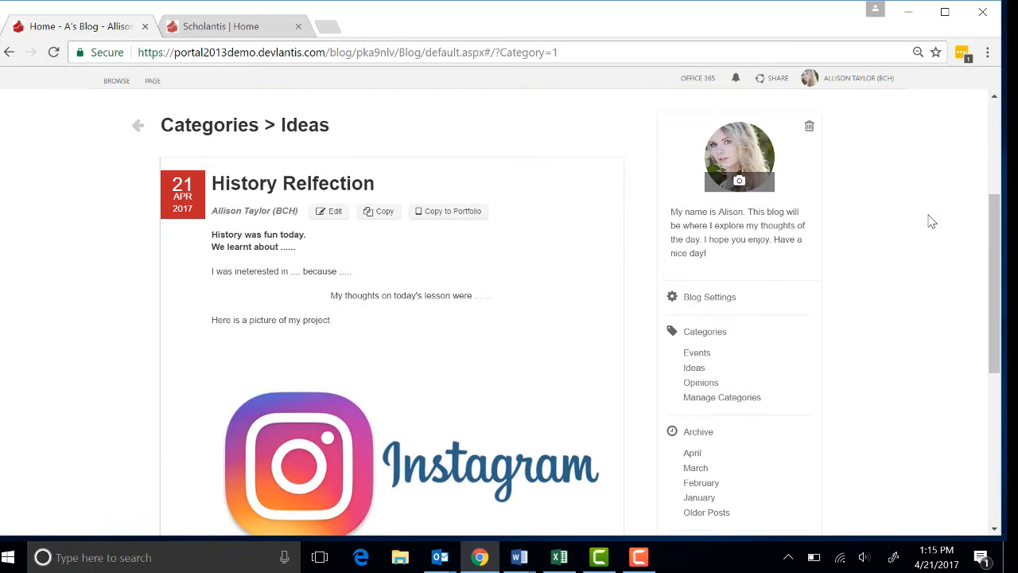
scroll(400, 210, "up", 2)
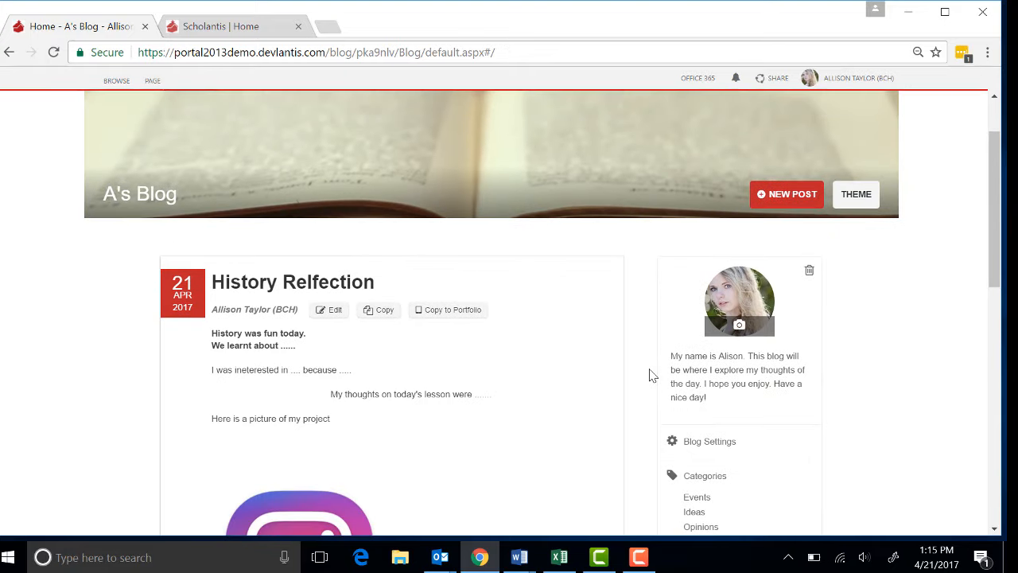
scroll(946, 372, "down", 2)
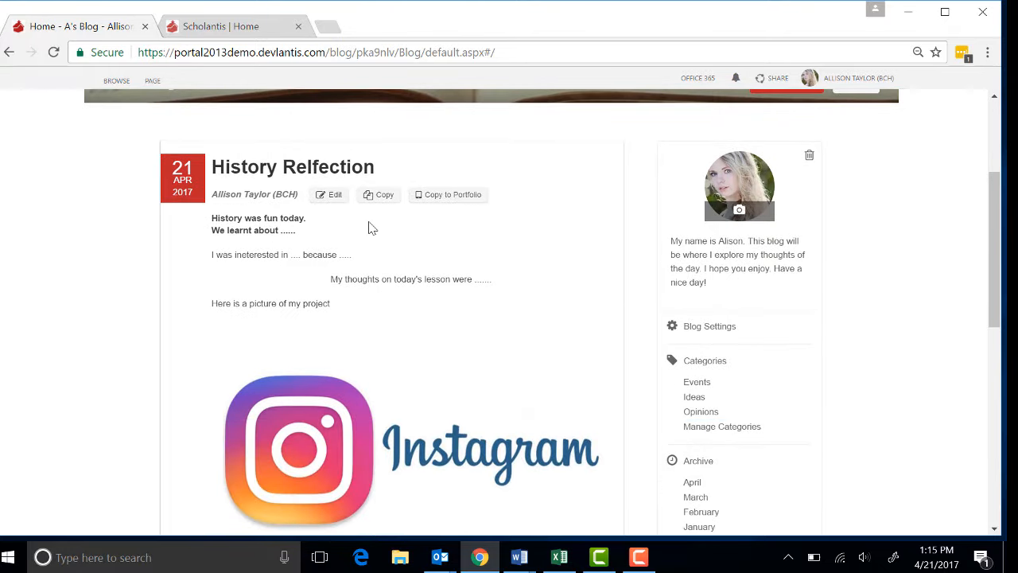
Open the History Relfection post for editing and add the line "skjbdackjasbc" below its two bold lines
left_click(334, 195)
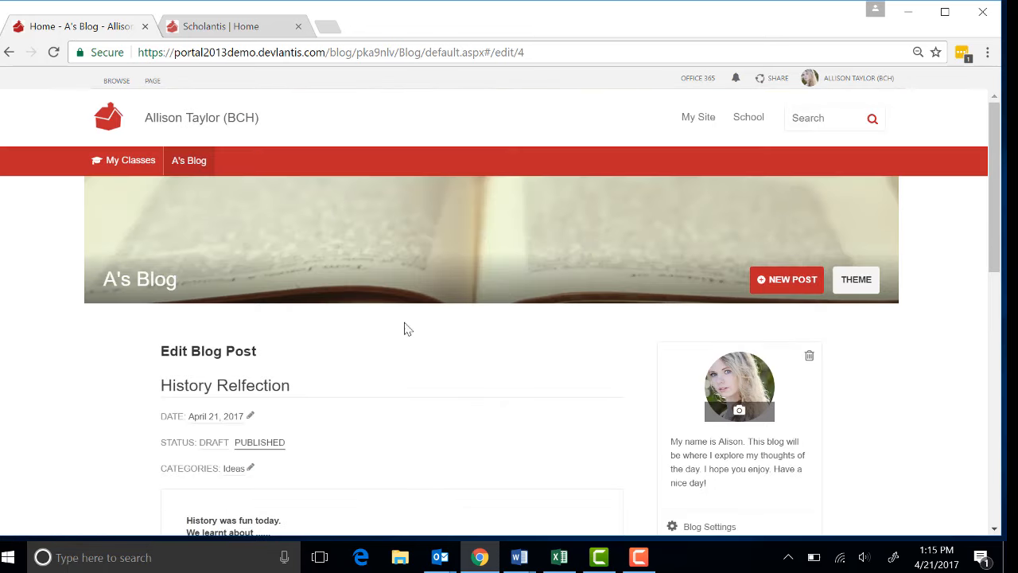
scroll(421, 397, "down", 2)
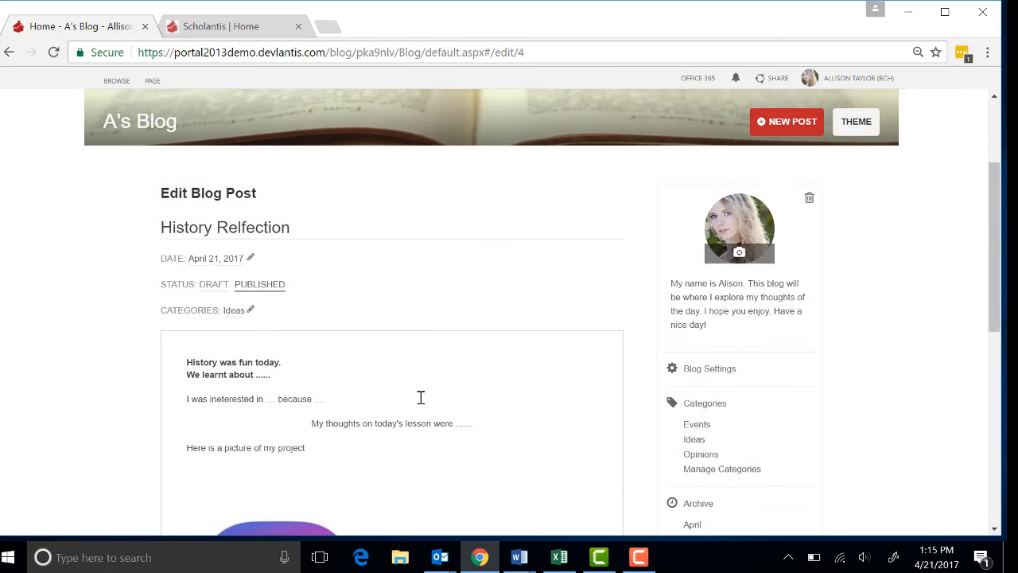
left_click(288, 379)
key("Return")
type("asdjasdasdasd")
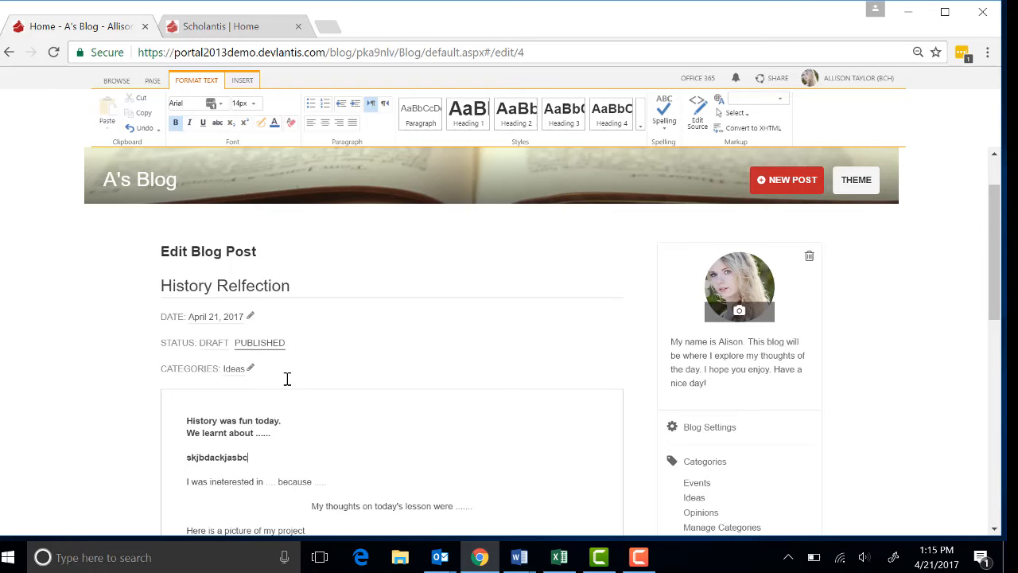
Delete the History Relfection post from the blog and confirm the deletion
scroll(645, 375, "down", 10)
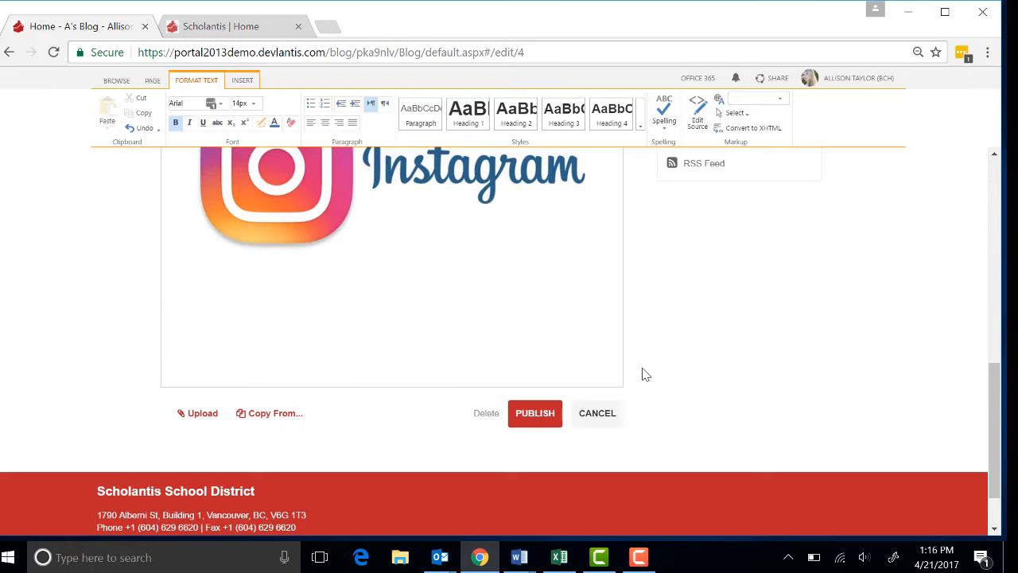
left_click(487, 415)
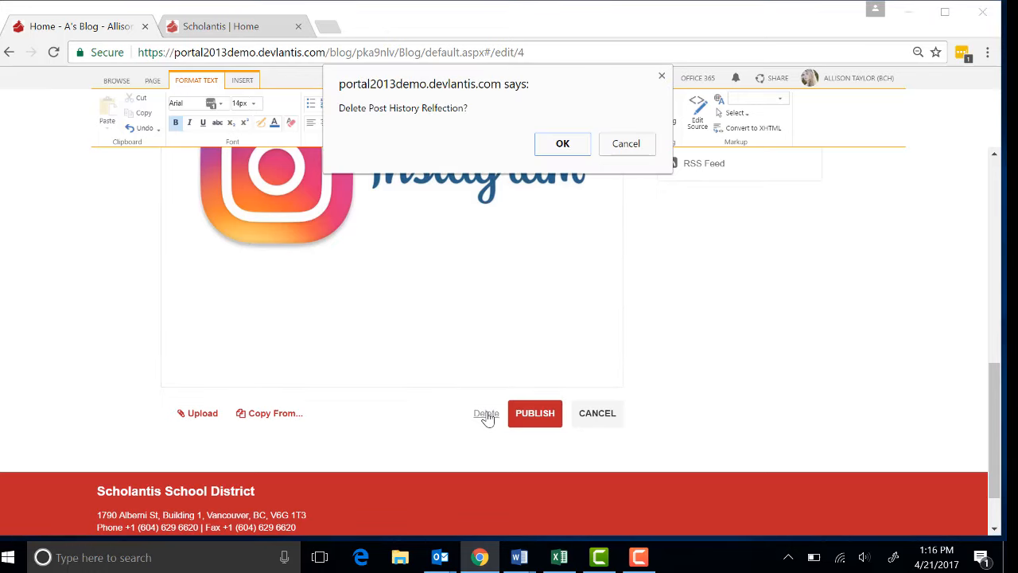
left_click(562, 144)
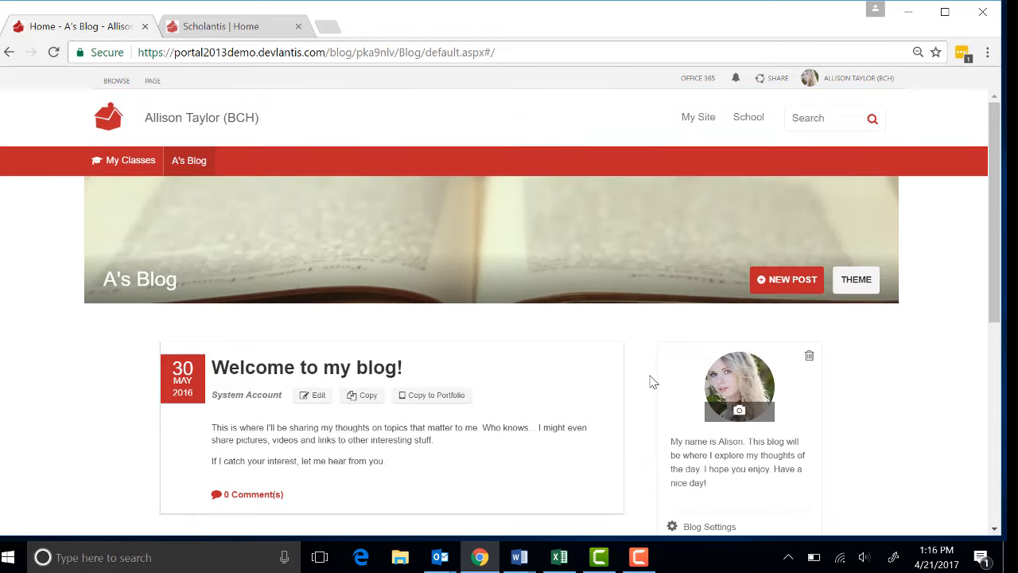
scroll(650, 380, "down", 2)
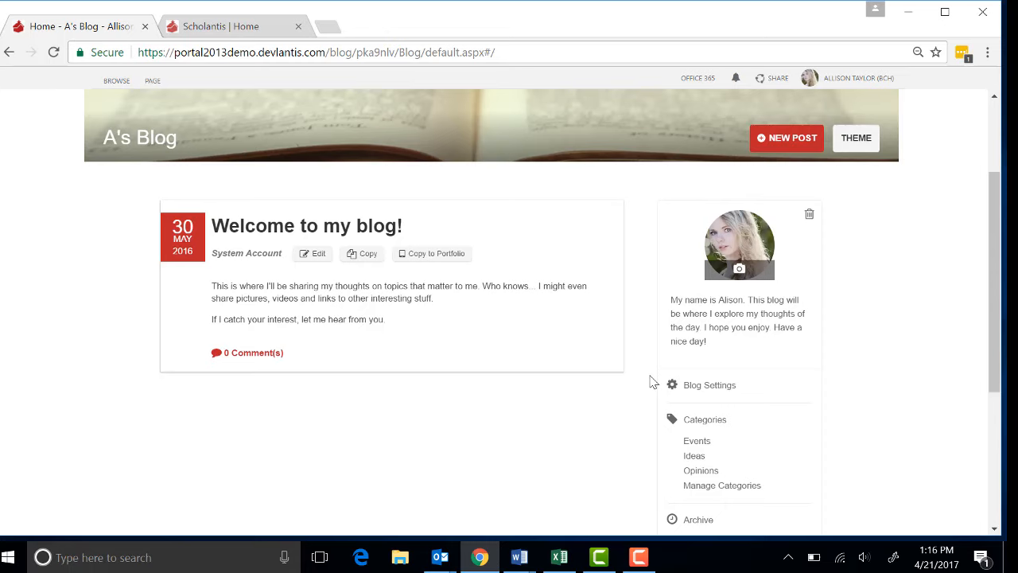
scroll(880, 327, "up", 3)
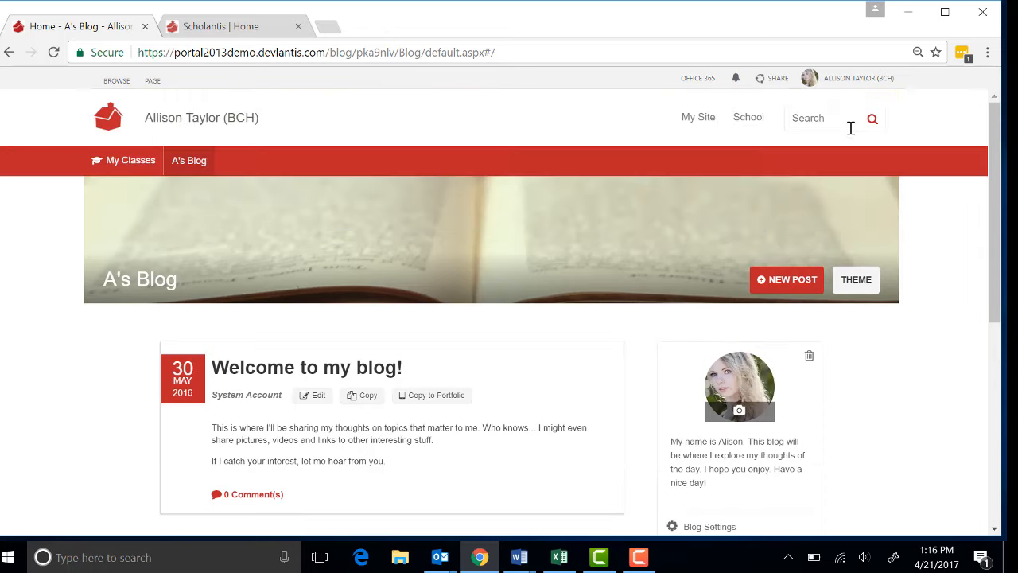
left_click(850, 85)
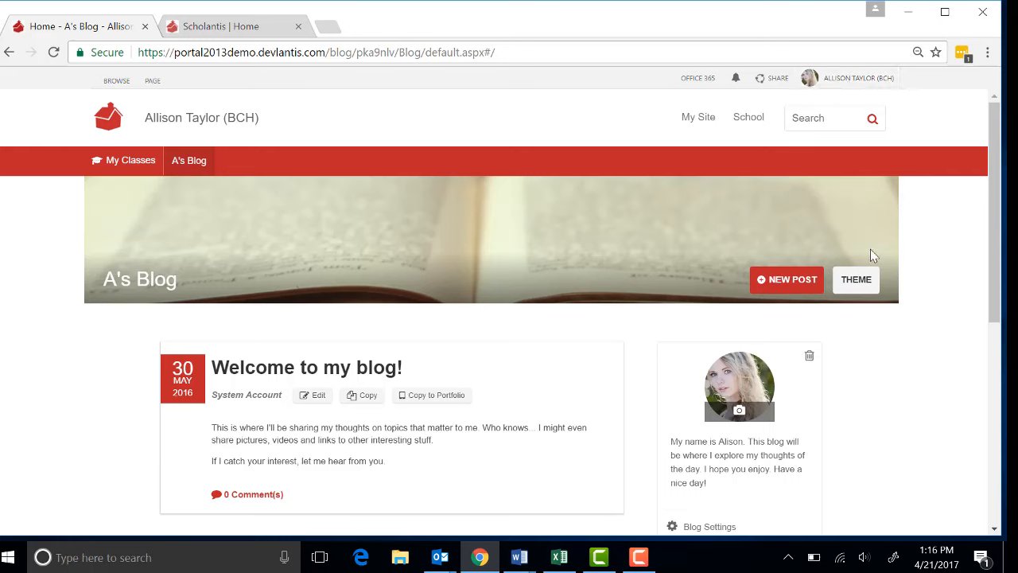